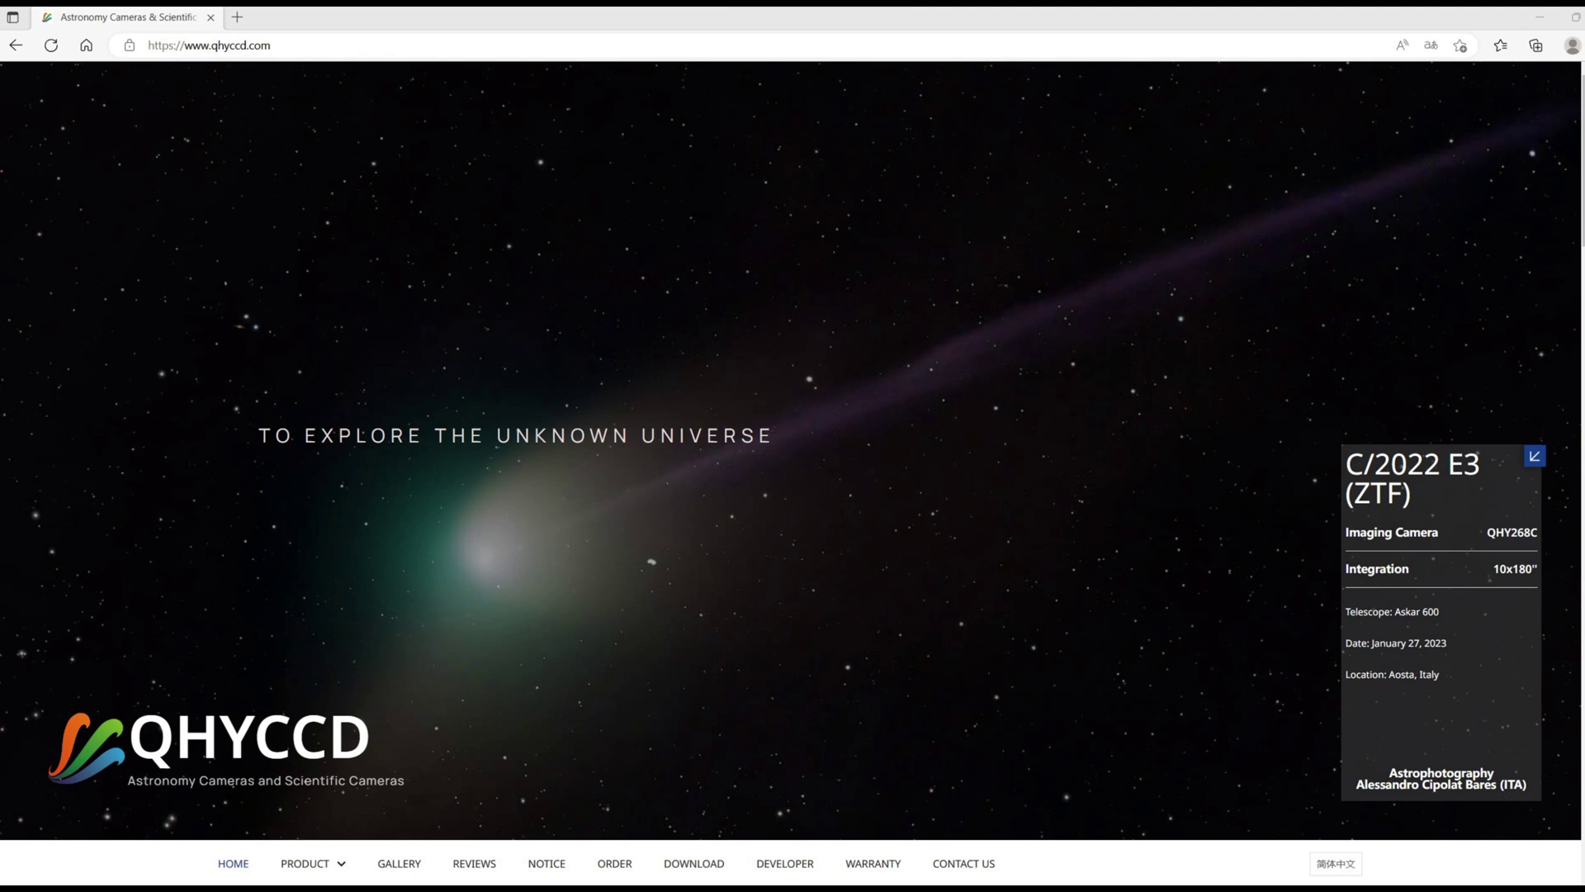
Scroll down the Download page to the Recommended Third-party Software table
scroll(793, 446, "down", 5)
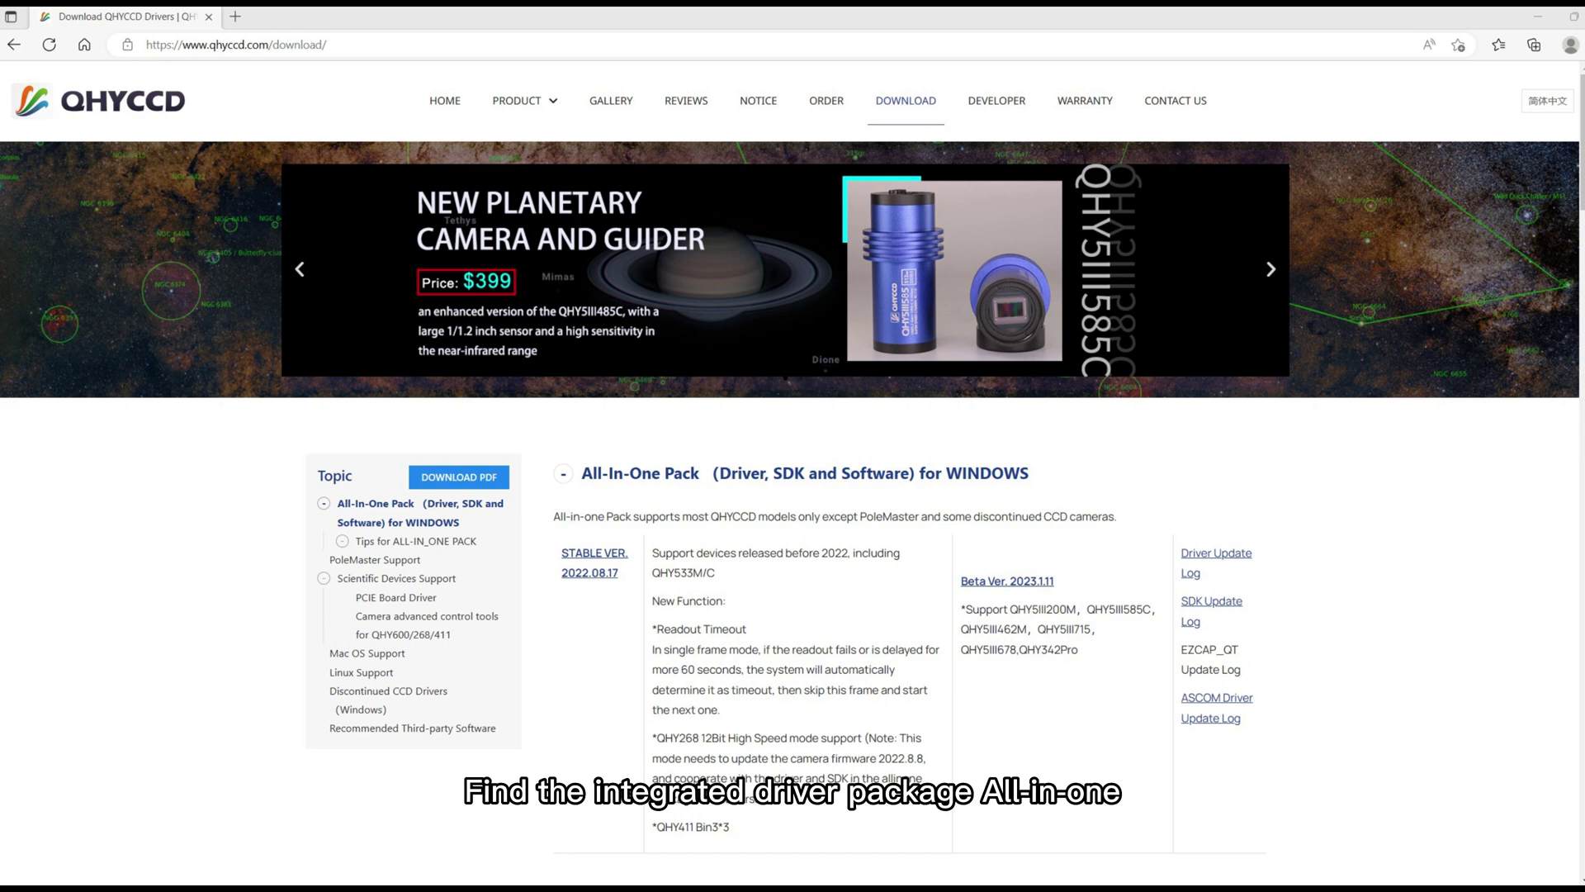
scroll(792, 496, "down", 4)
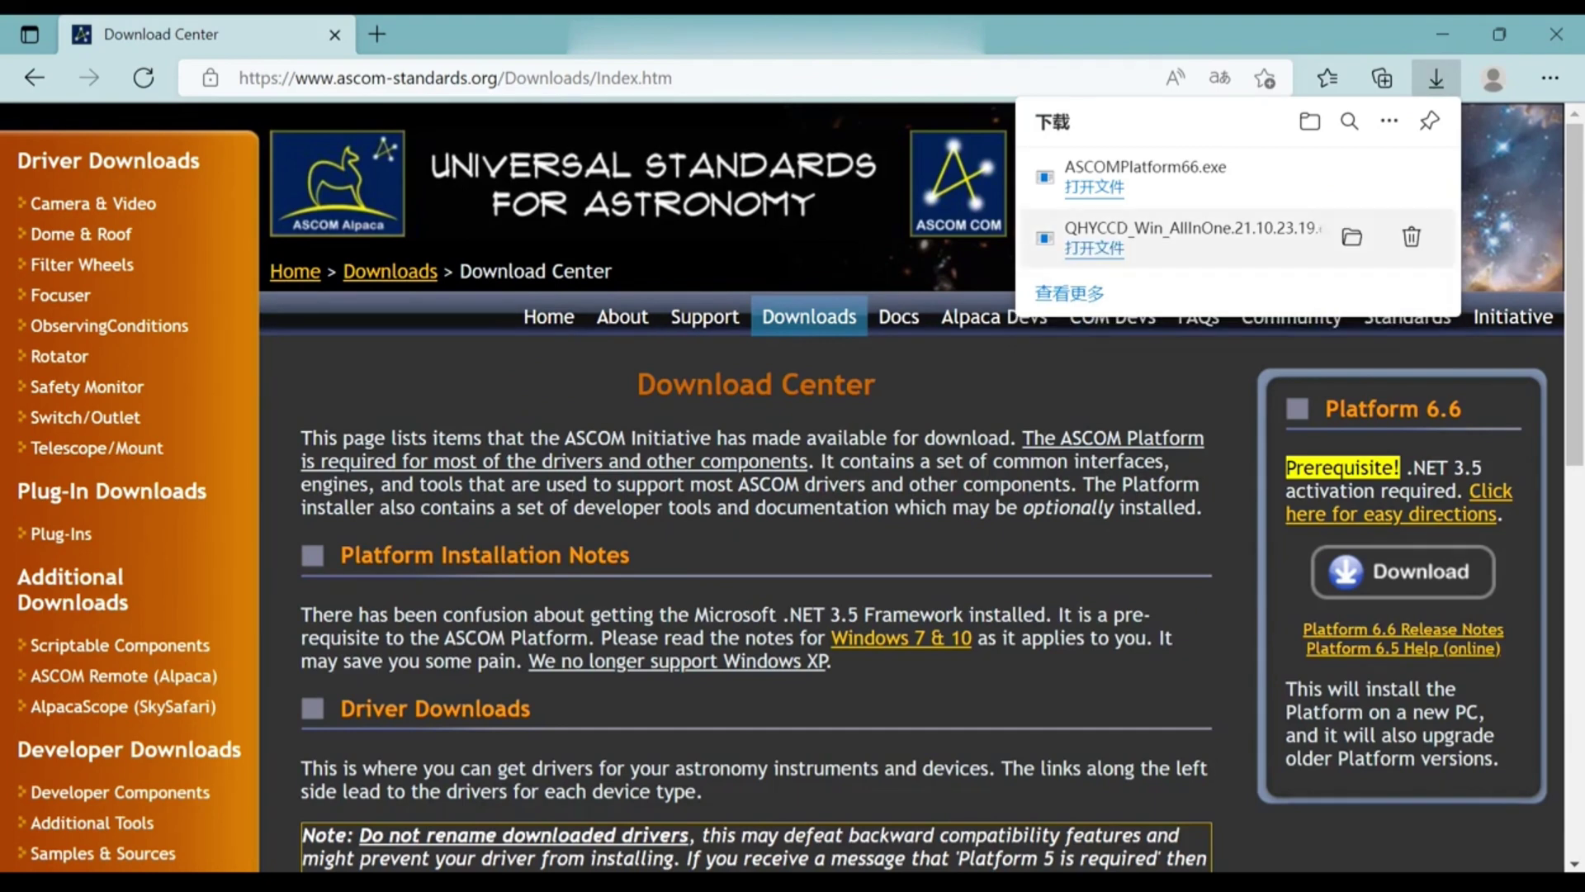
Close the Edge window to return to the desktop
left_click(1443, 34)
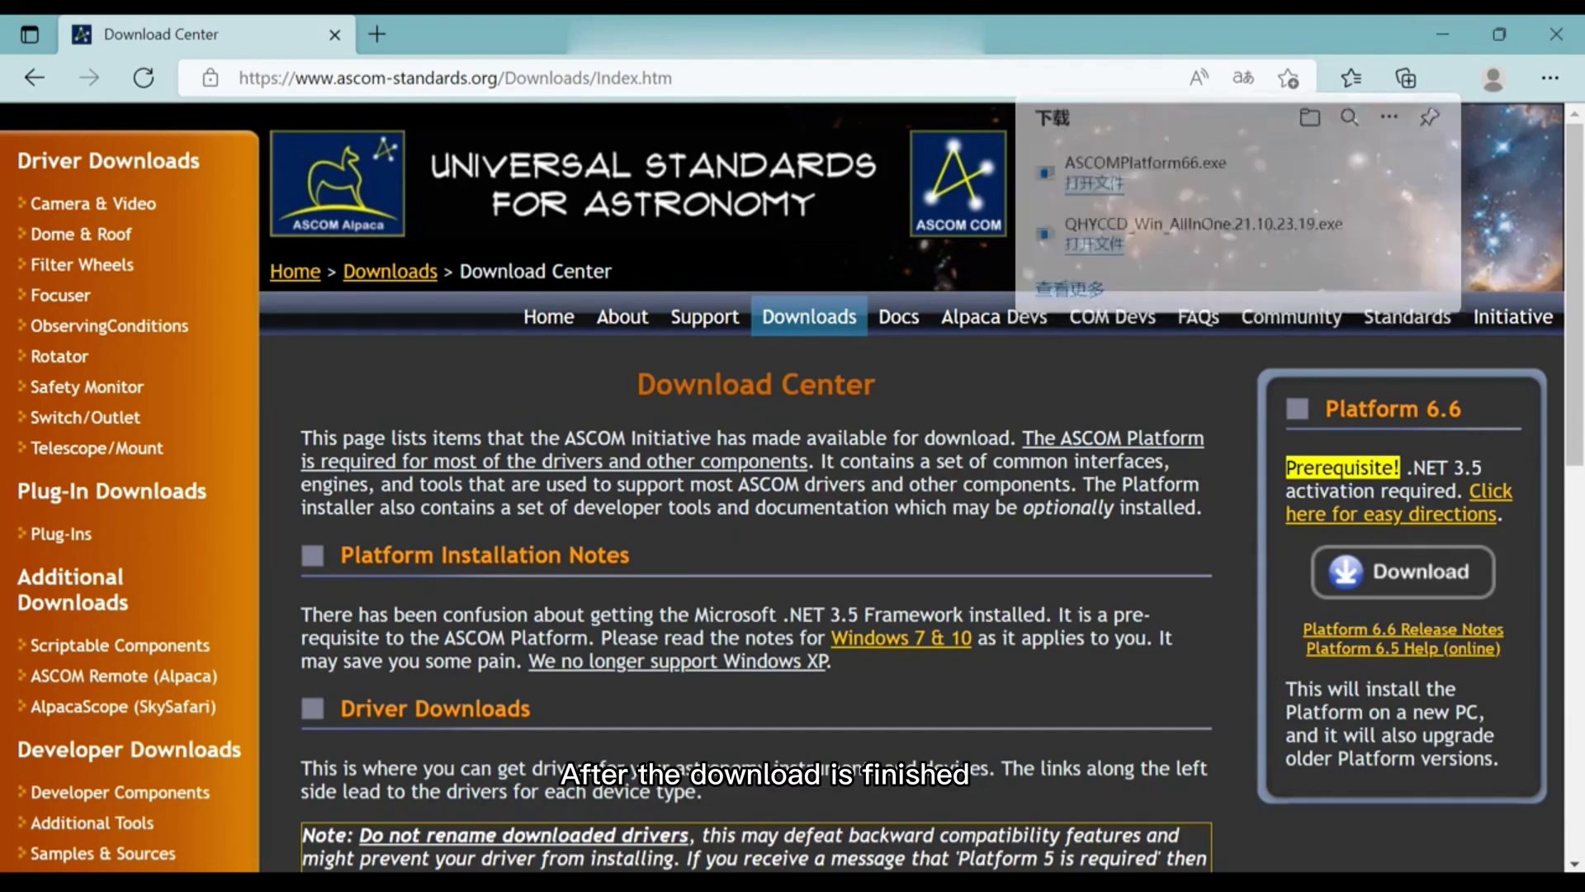
Launch ASCOMPlatform66.exe, allow it past the security warning, and install ASCOM Platform 6.6
left_click(157, 379)
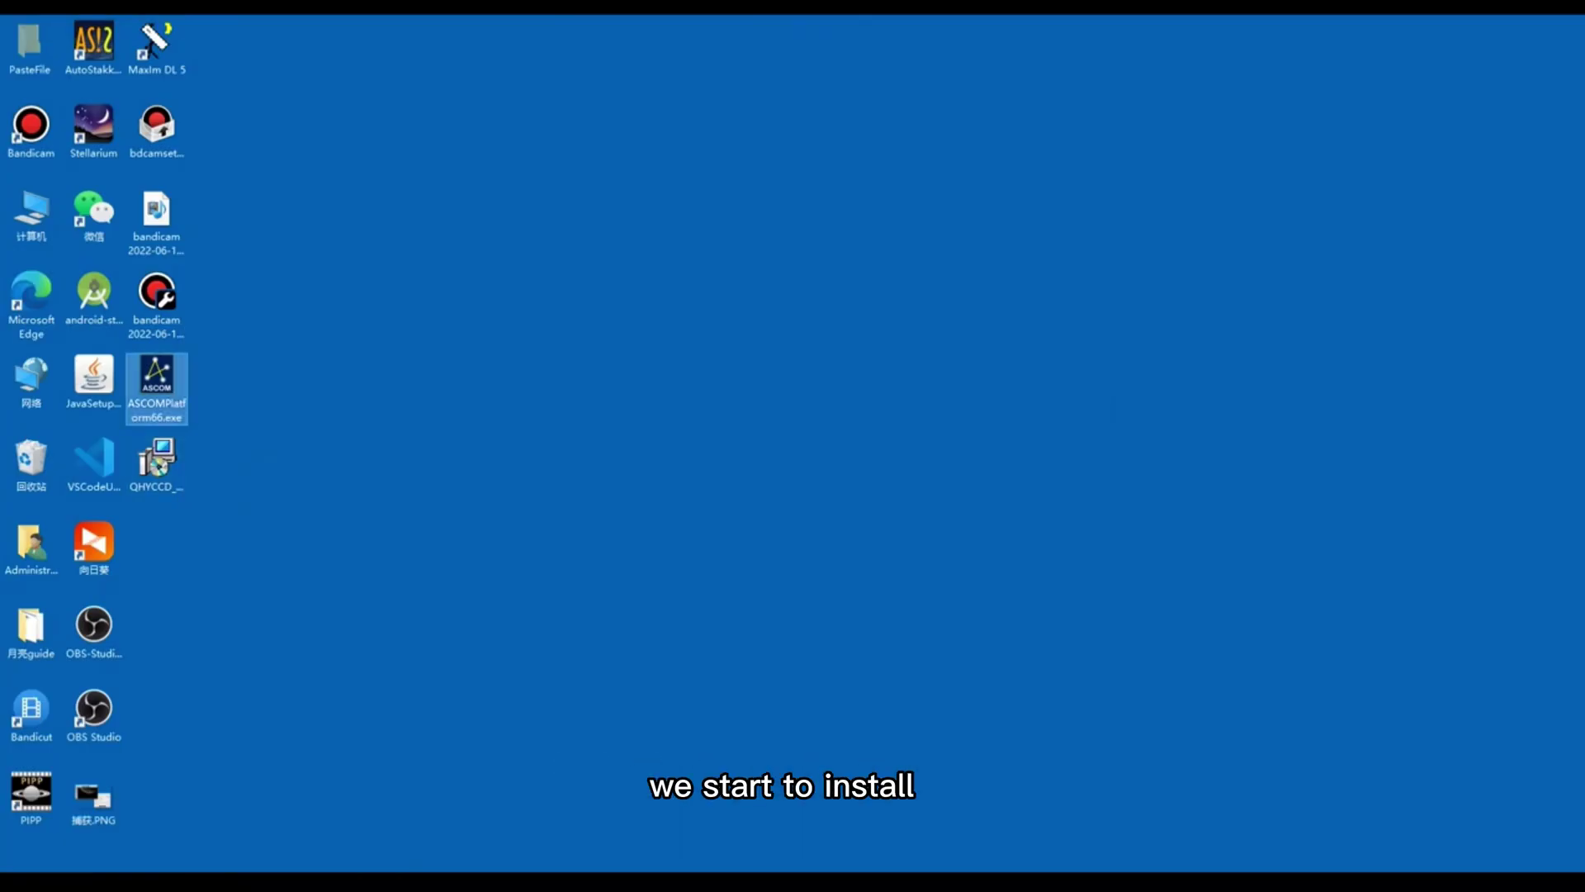
left_click(157, 462)
double_click(157, 380)
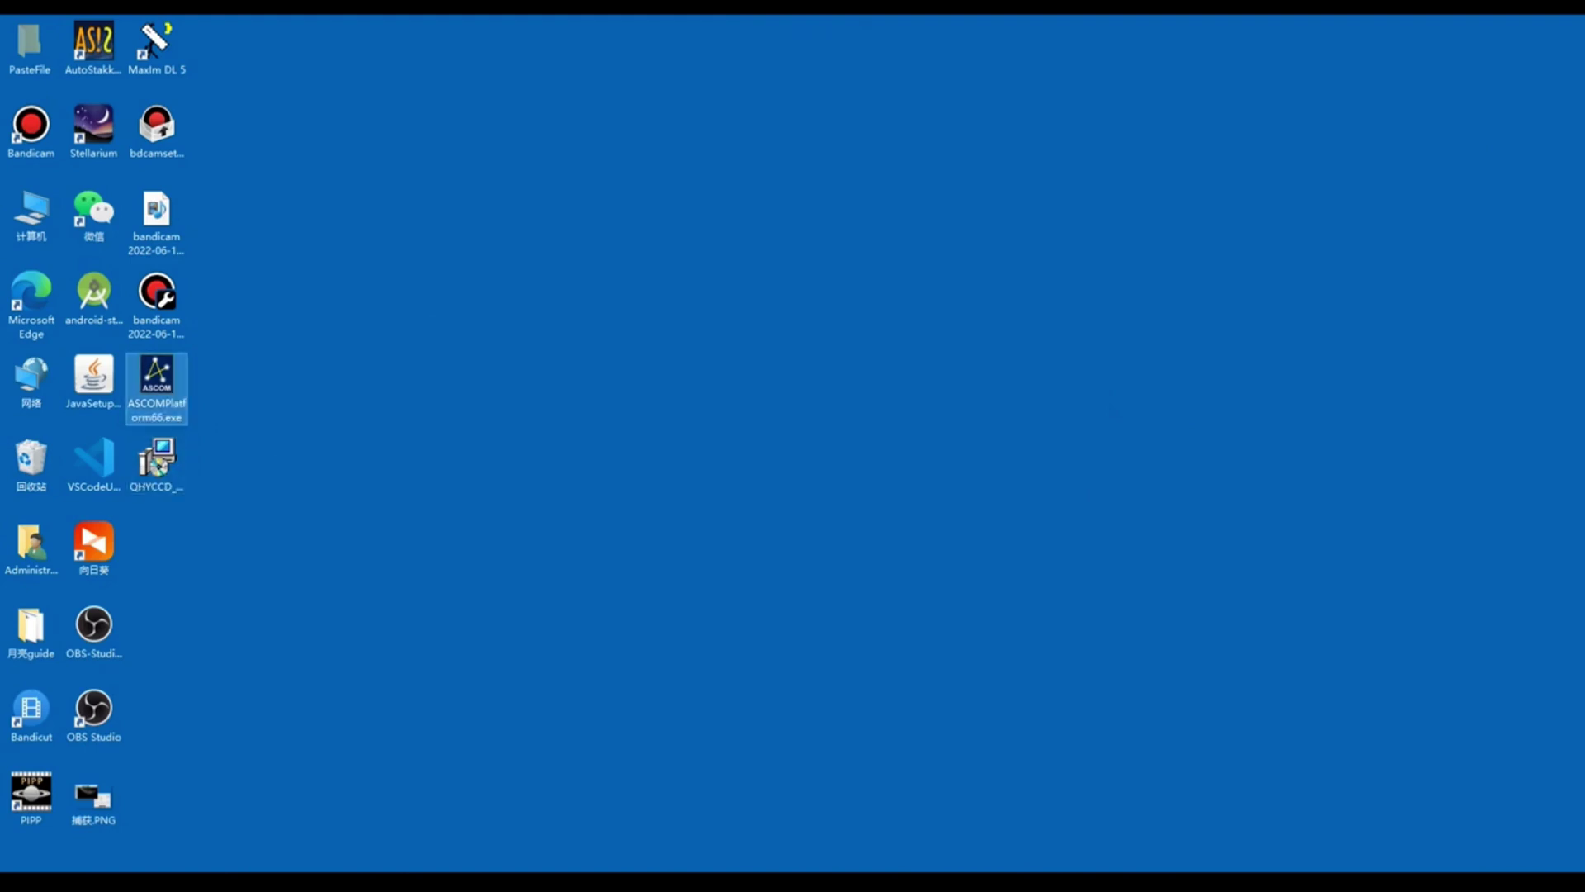
left_click(845, 479)
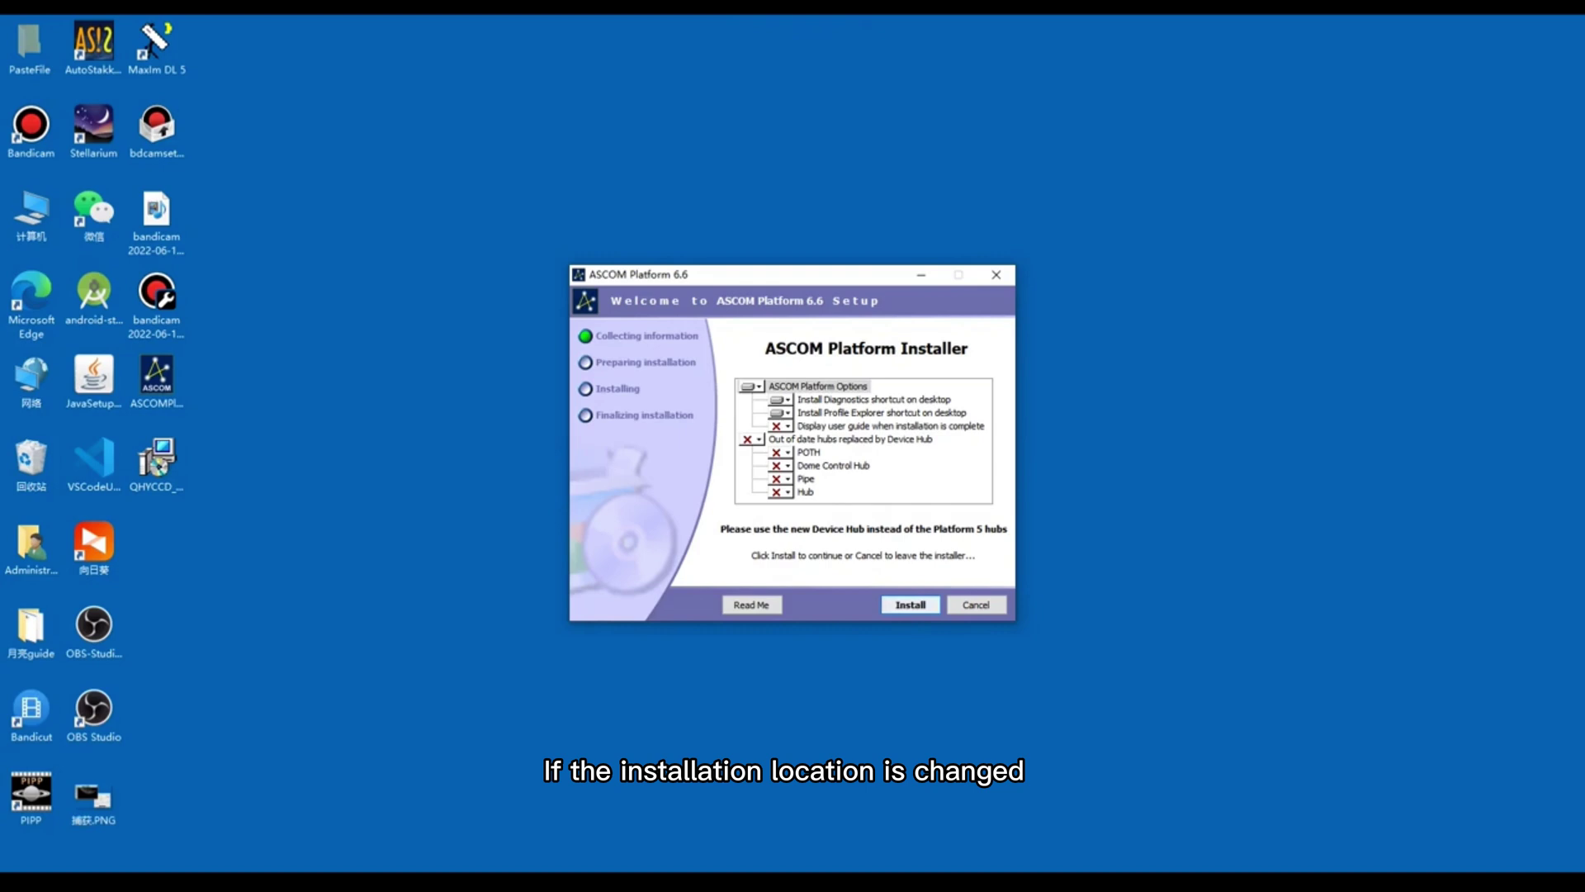
key("Return")
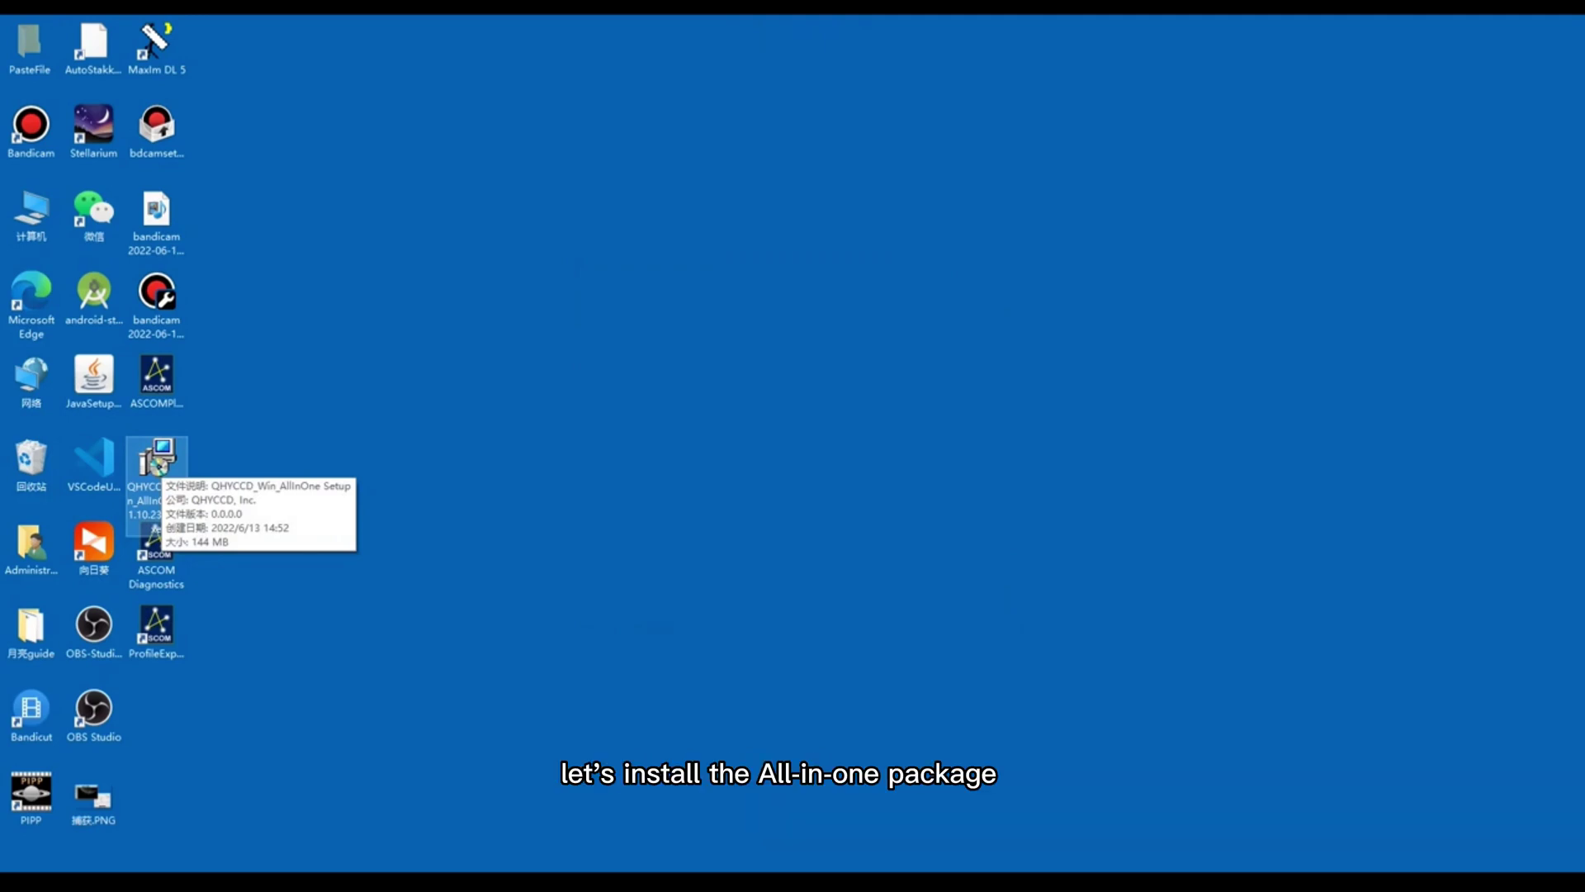
Launch the QHYCCD All-in-One installer and choose English as the setup language
double_click(157, 459)
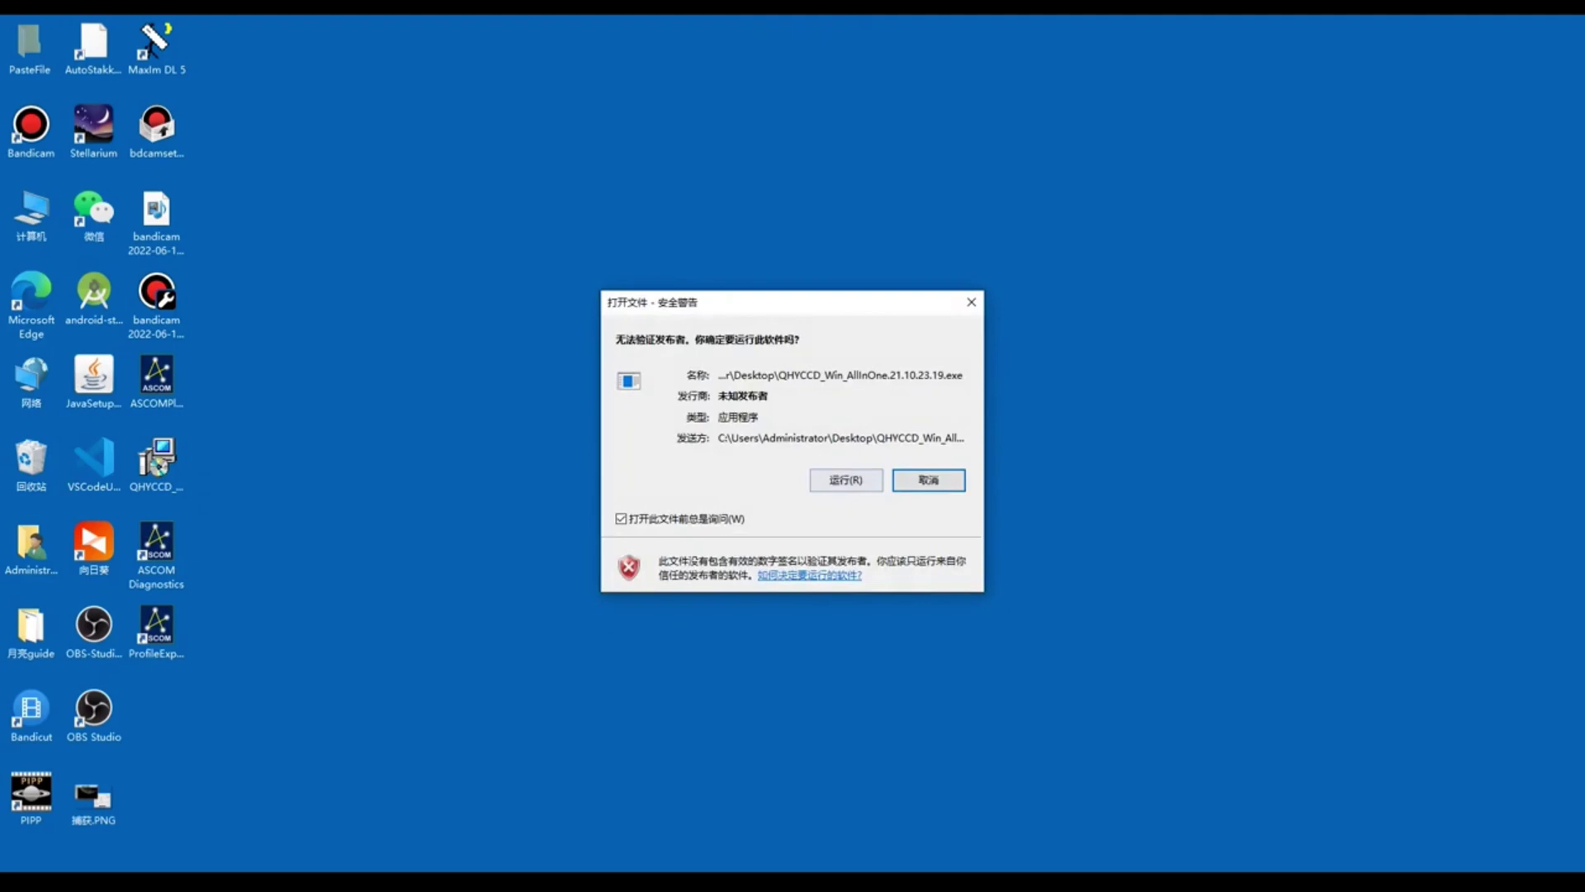
key("alt+r")
key("alt+Down")
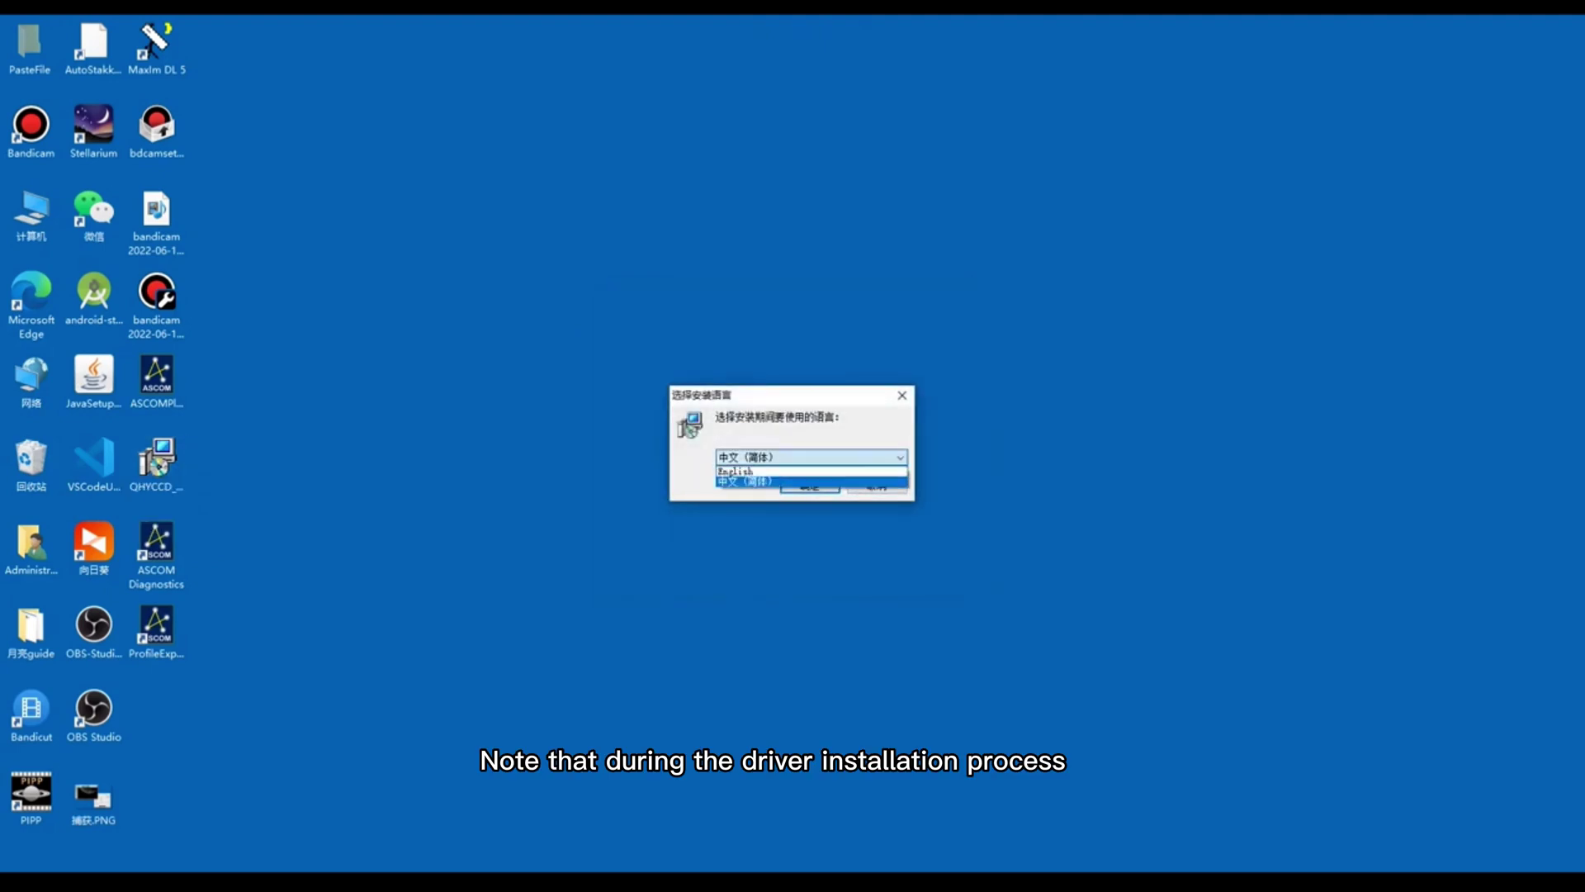
key("Down")
key("Return")
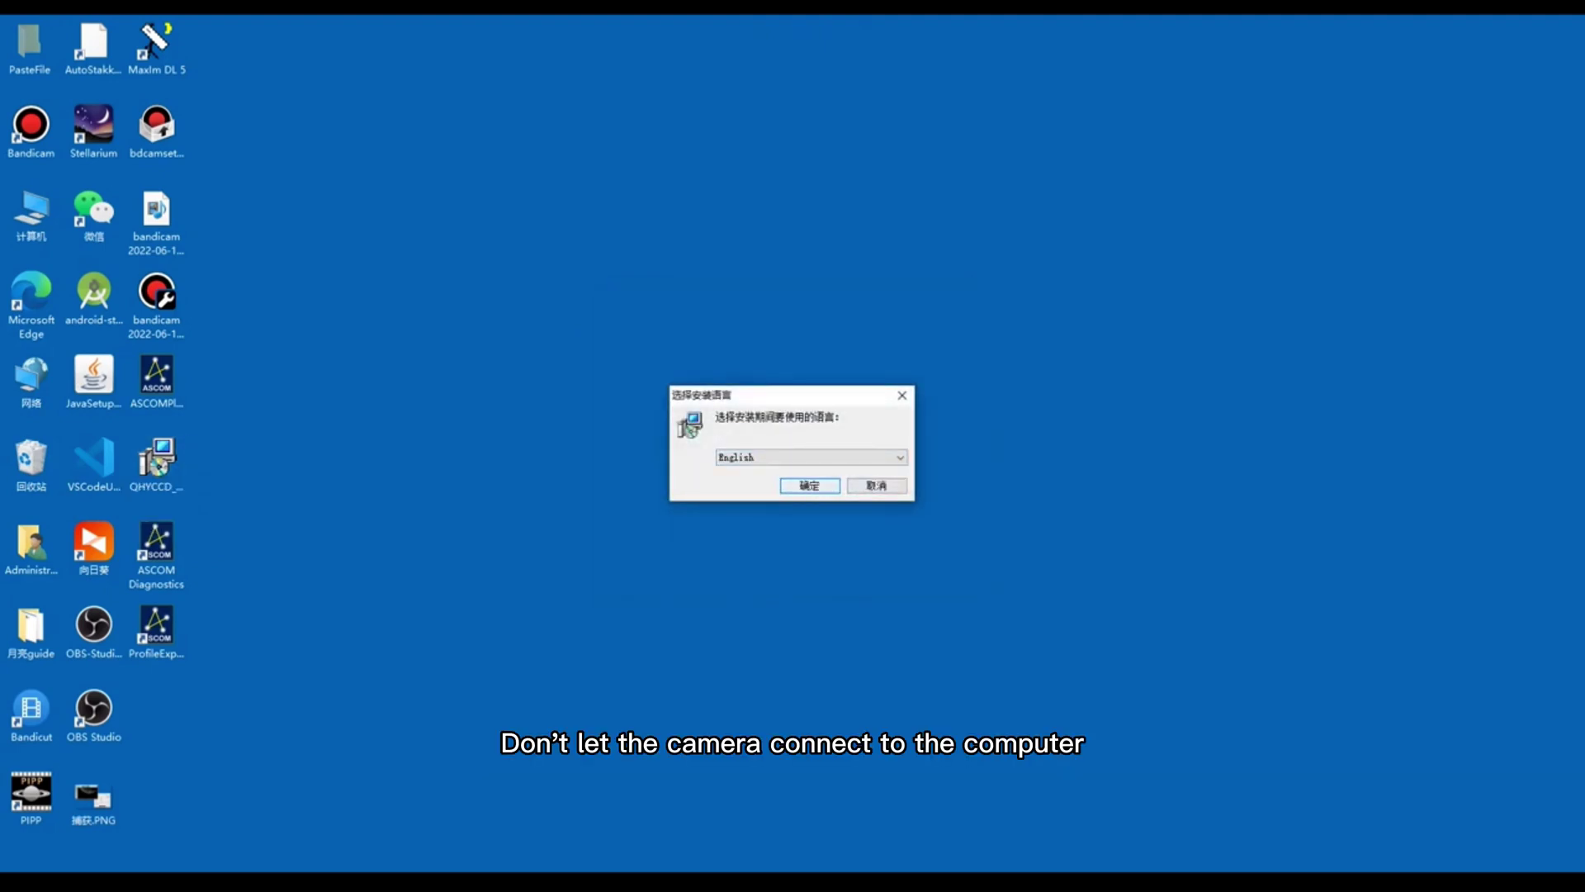
key("Return")
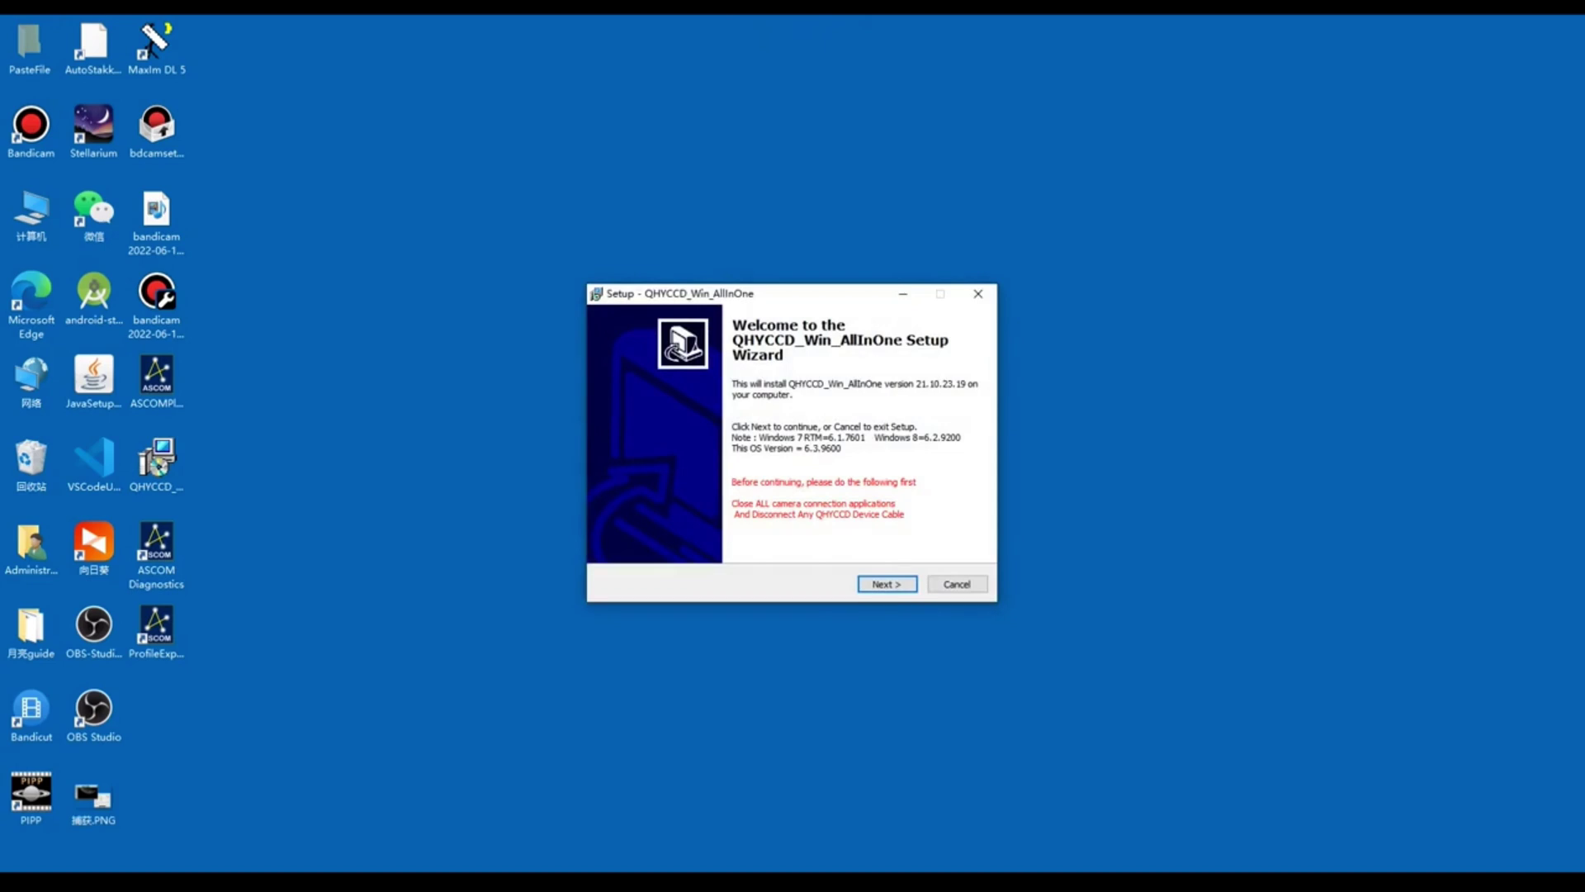
Advance past the Welcome and Notice pages, keeping the default install and Start Menu folders
key("Return")
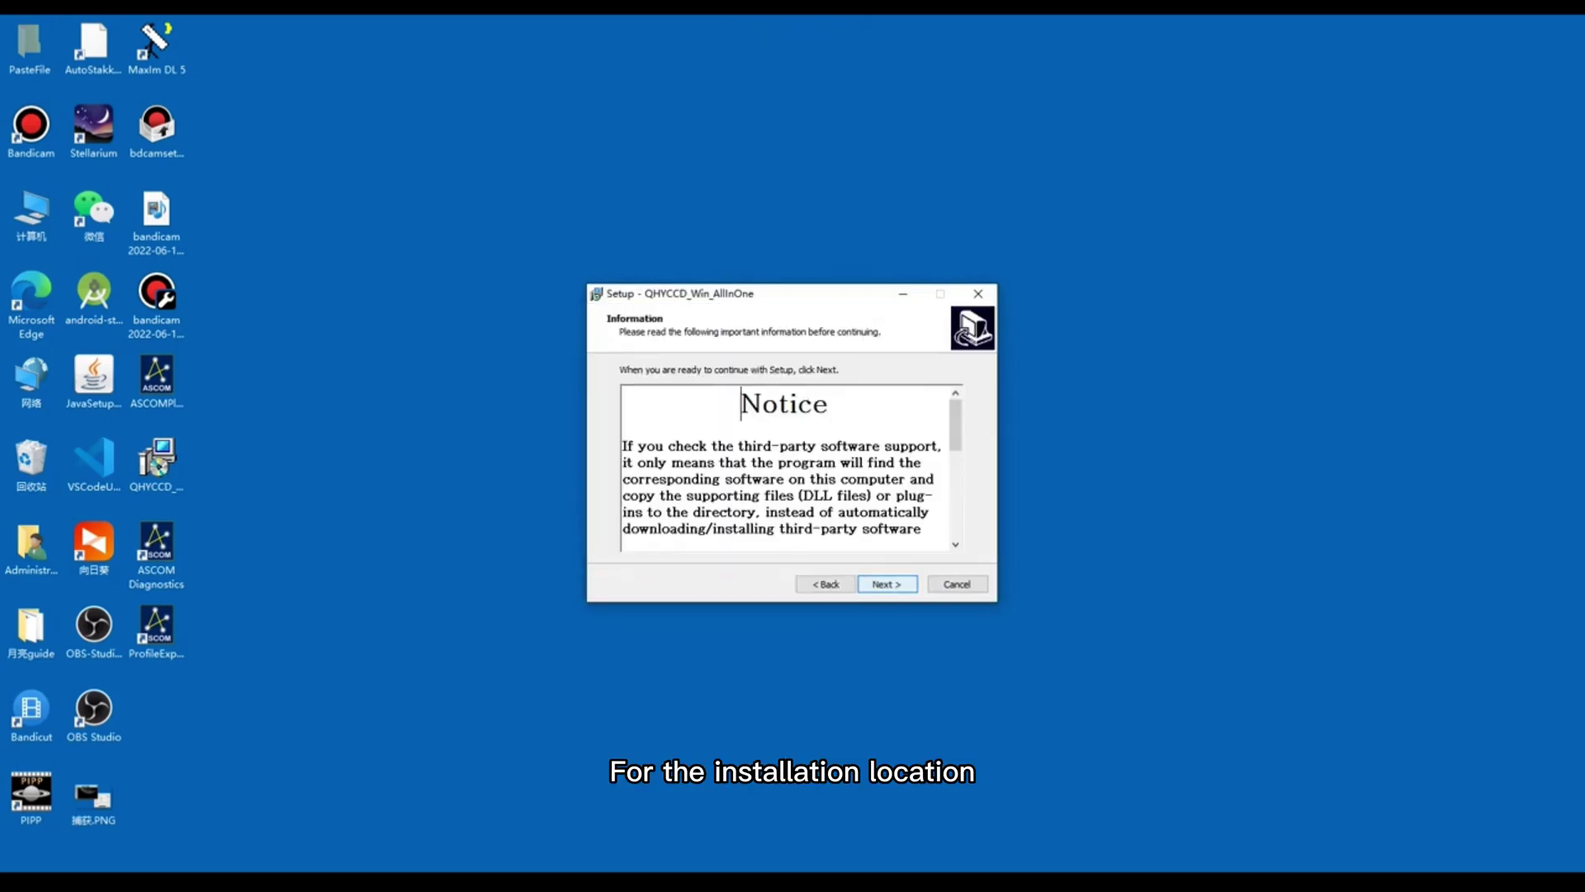
key("Return")
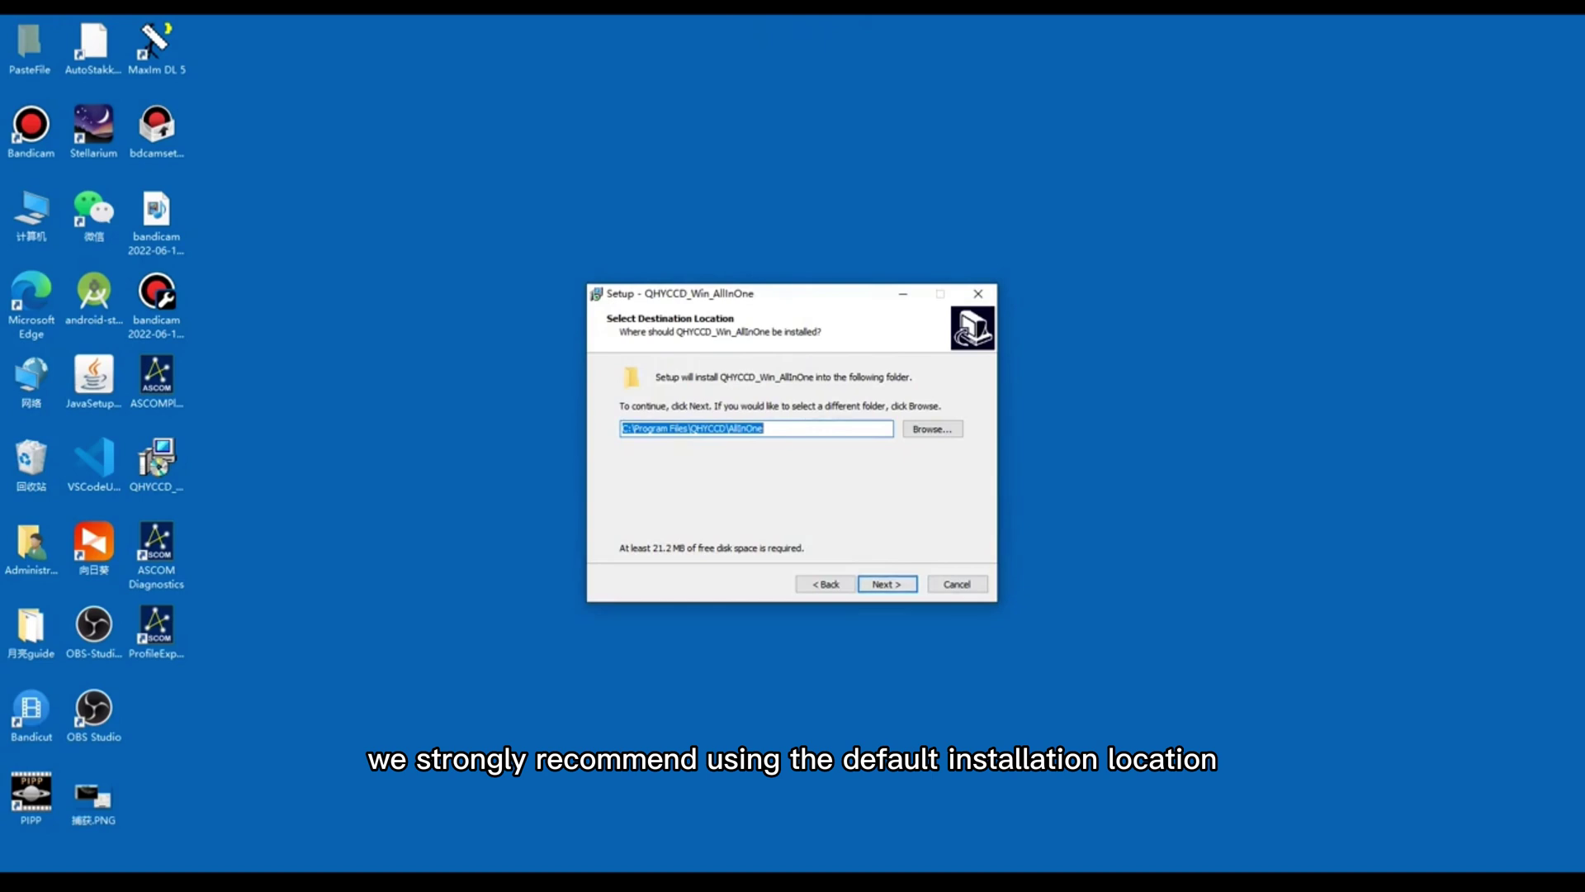
key("Return")
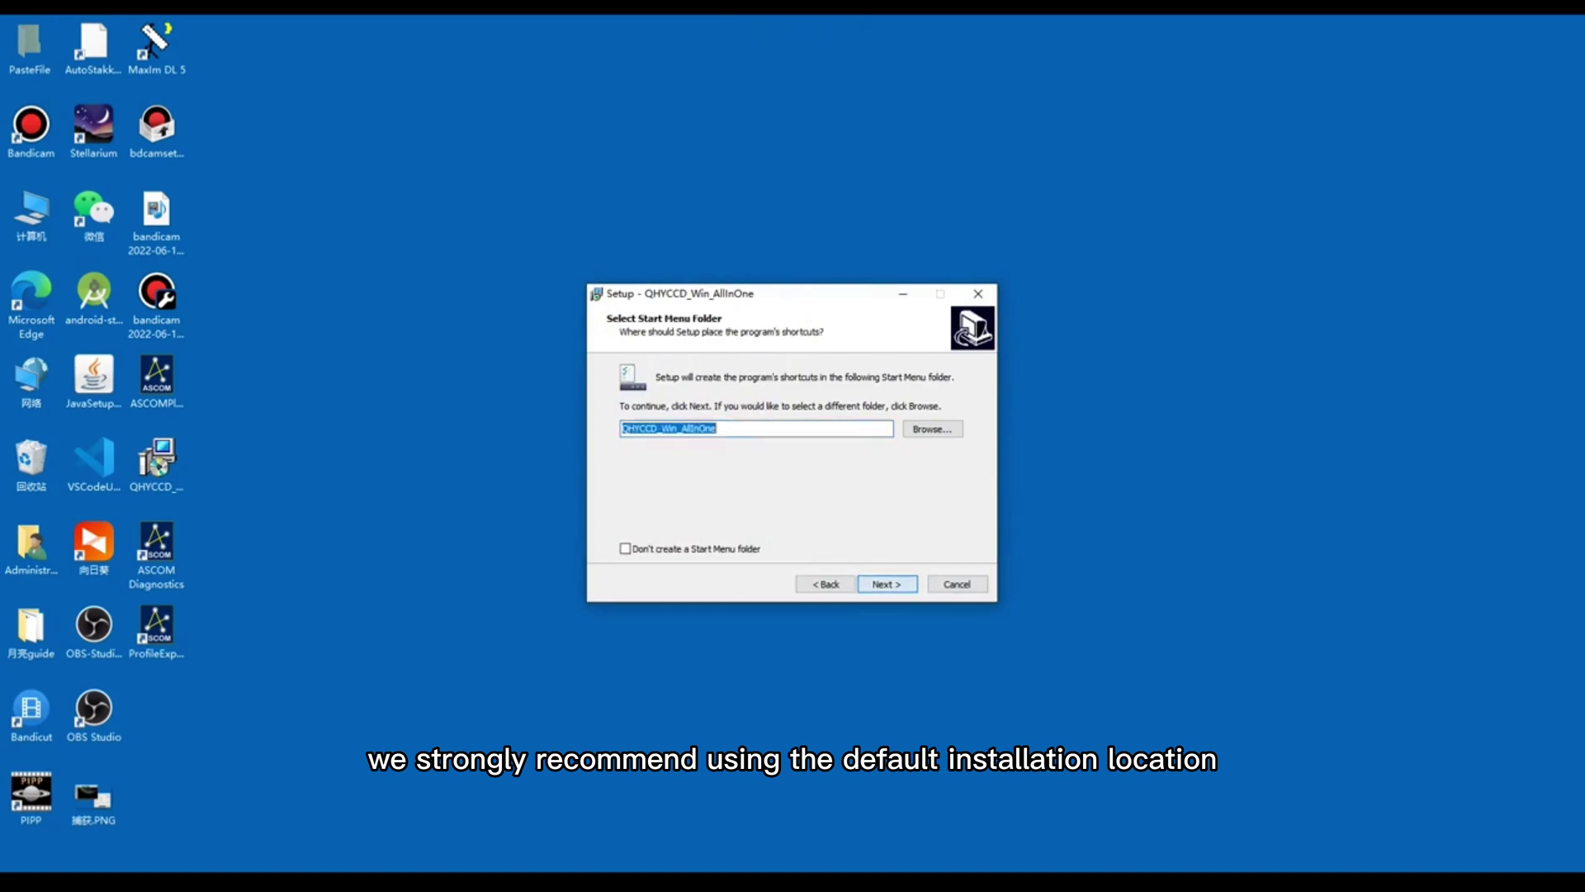
key("Return")
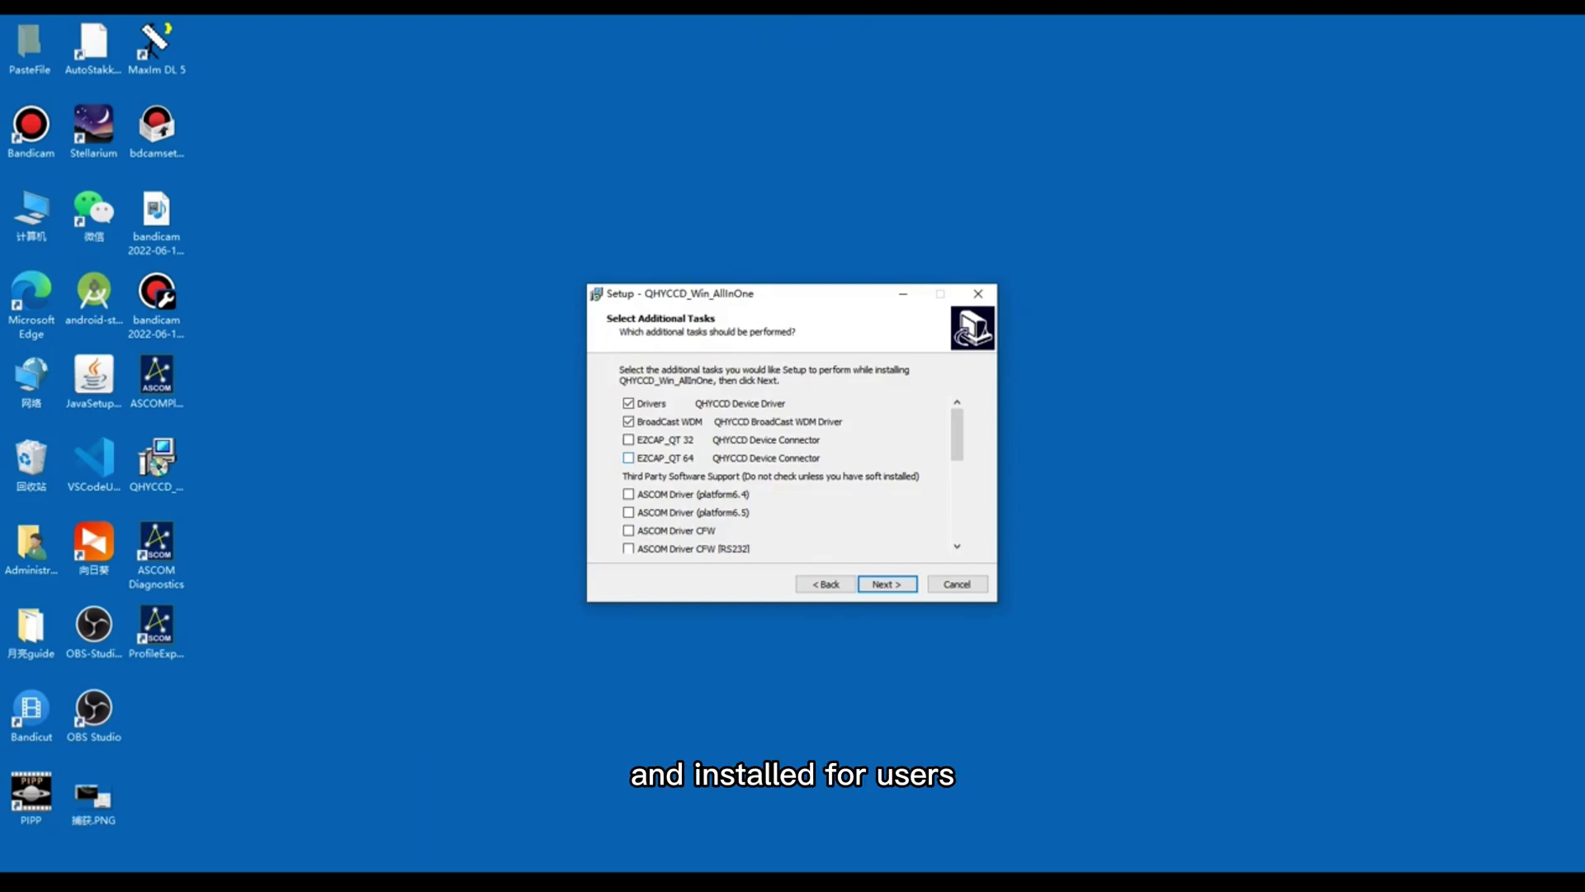
Tick EZCAP_QT 64 in the Select Additional Tasks list
left_click(628, 457)
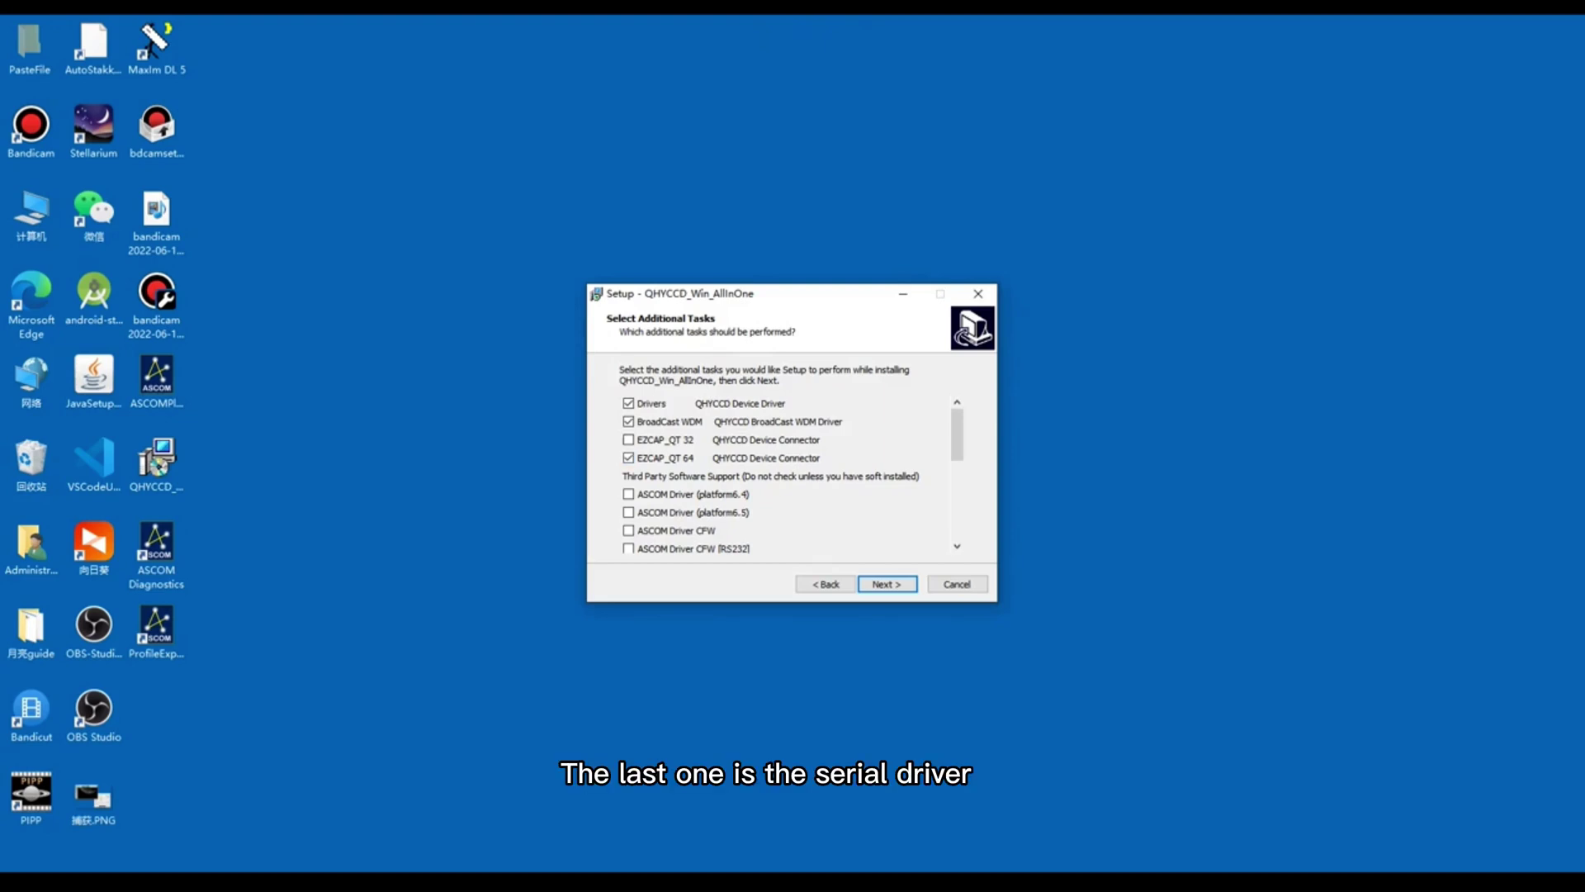
Tick ASCOM Driver (platform 6.5), both ASCOM Driver CFW entries and CP210x_VCP Windows 64 [RS232]
scroll(628, 439, "down", 1)
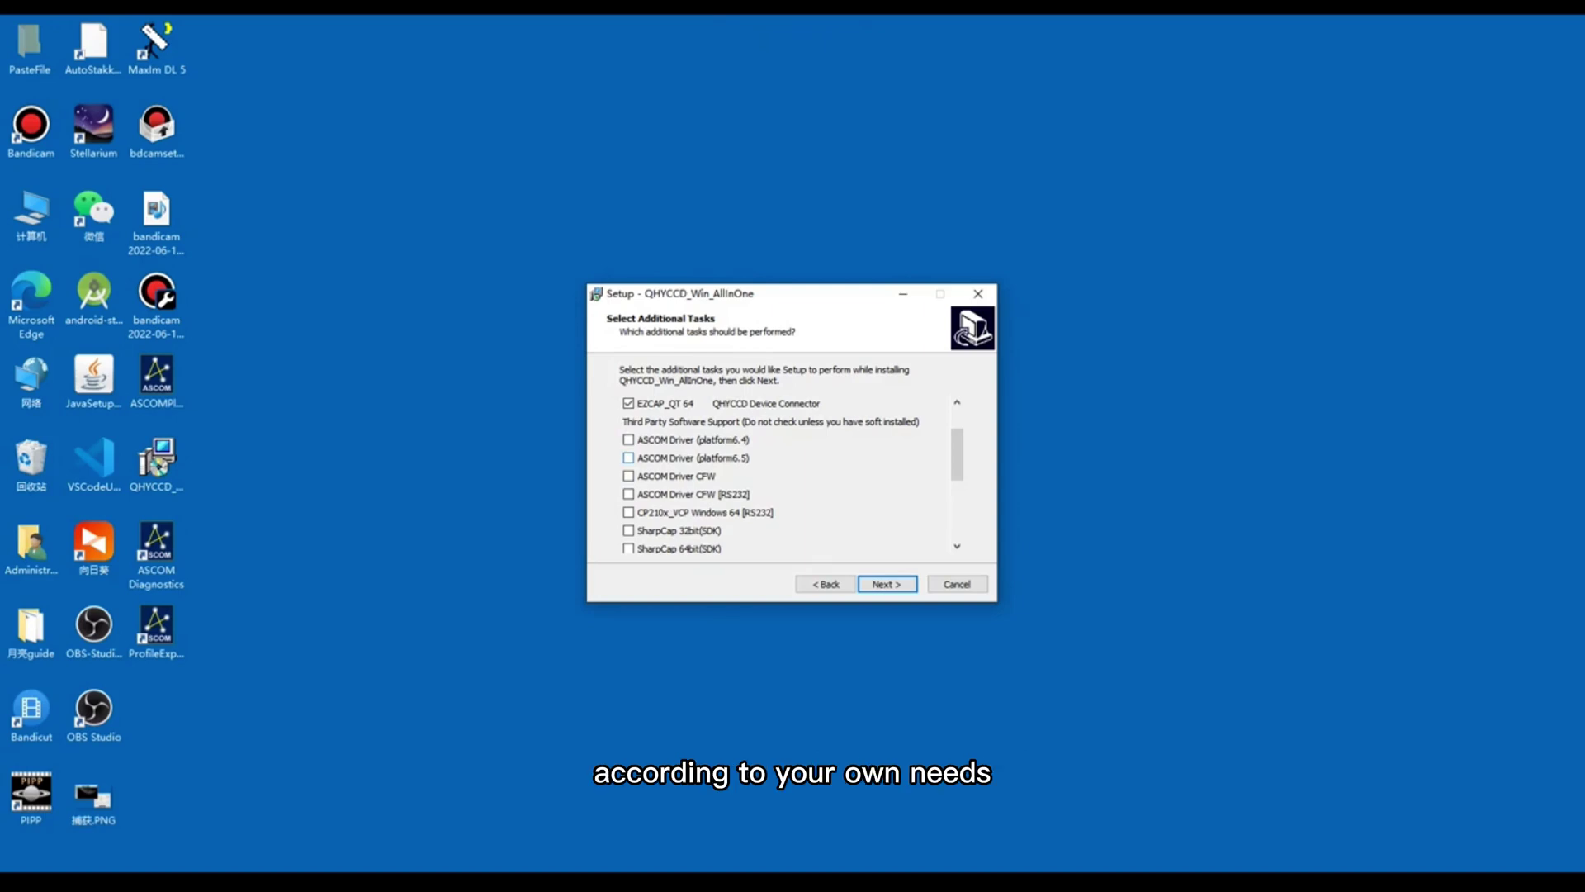
left_click(628, 457)
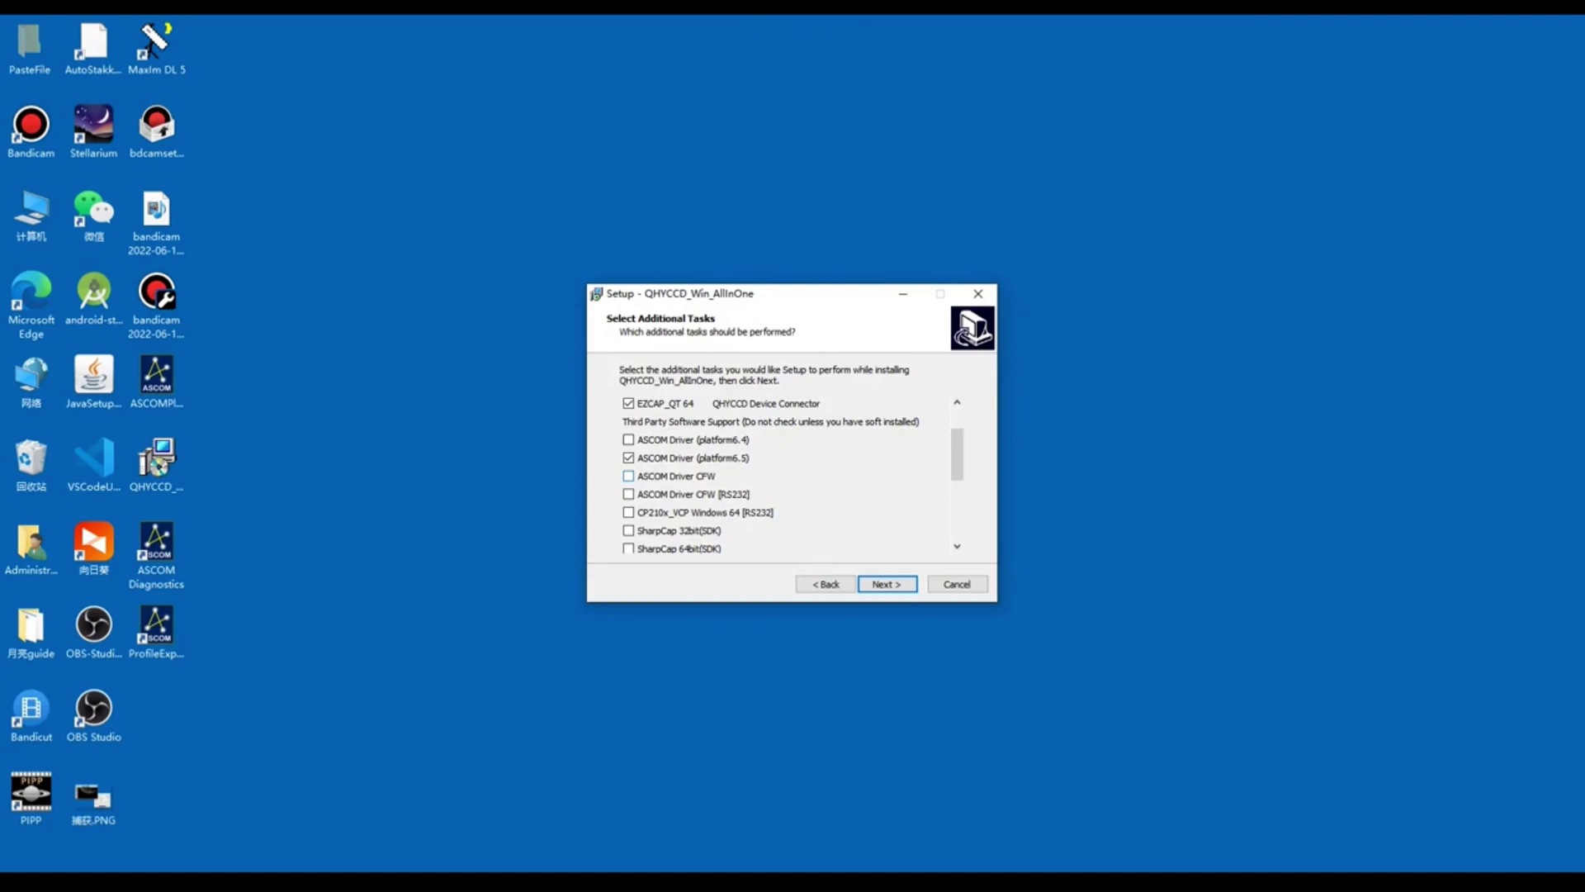
left_click(628, 476)
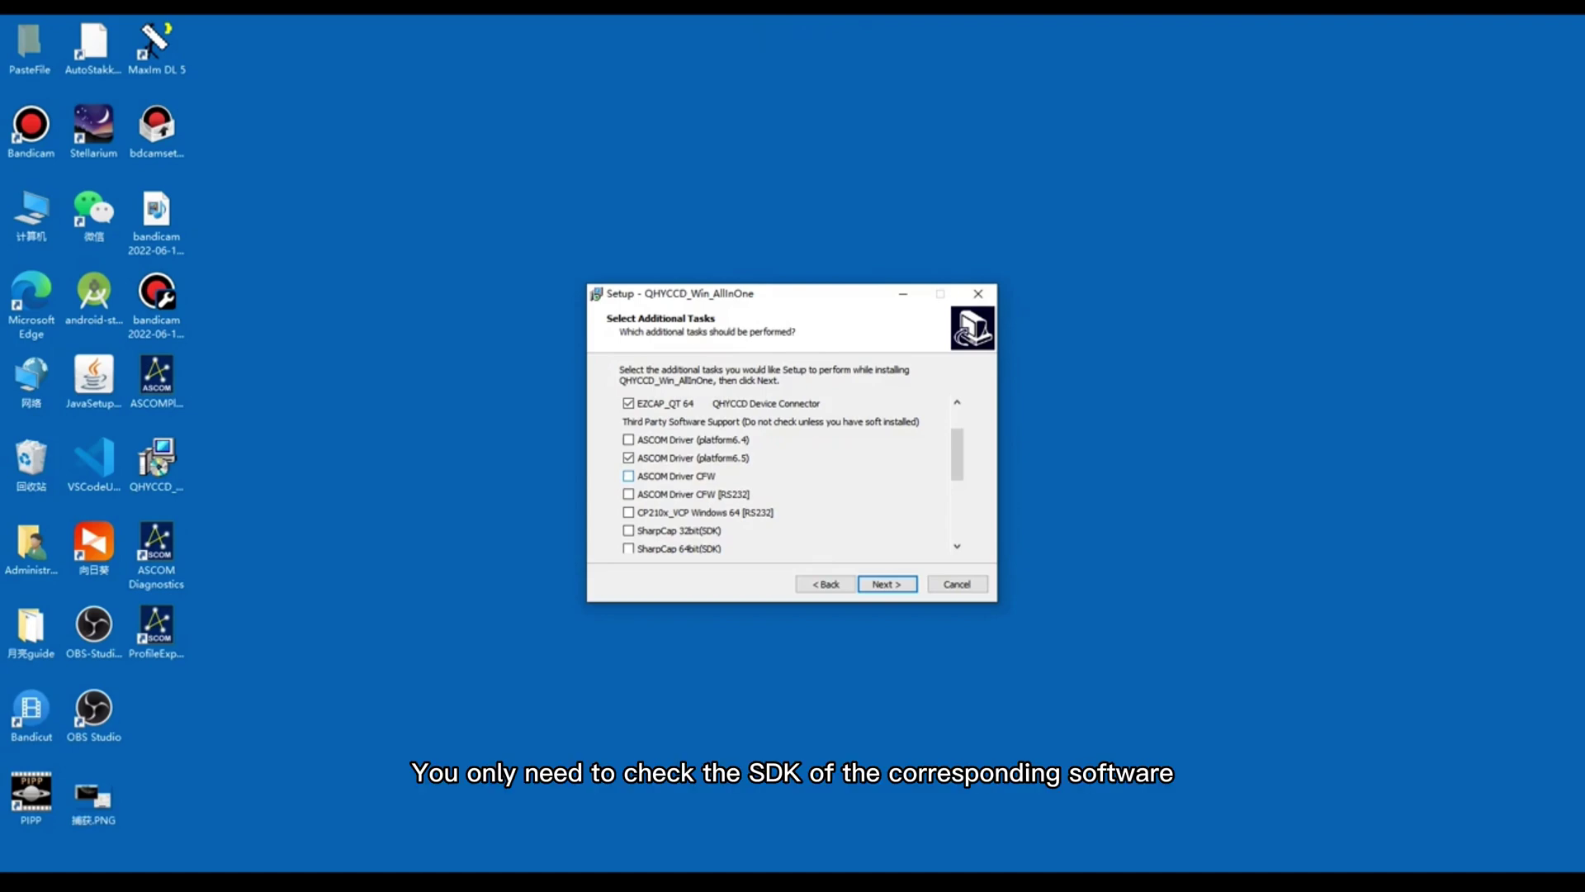
key("space")
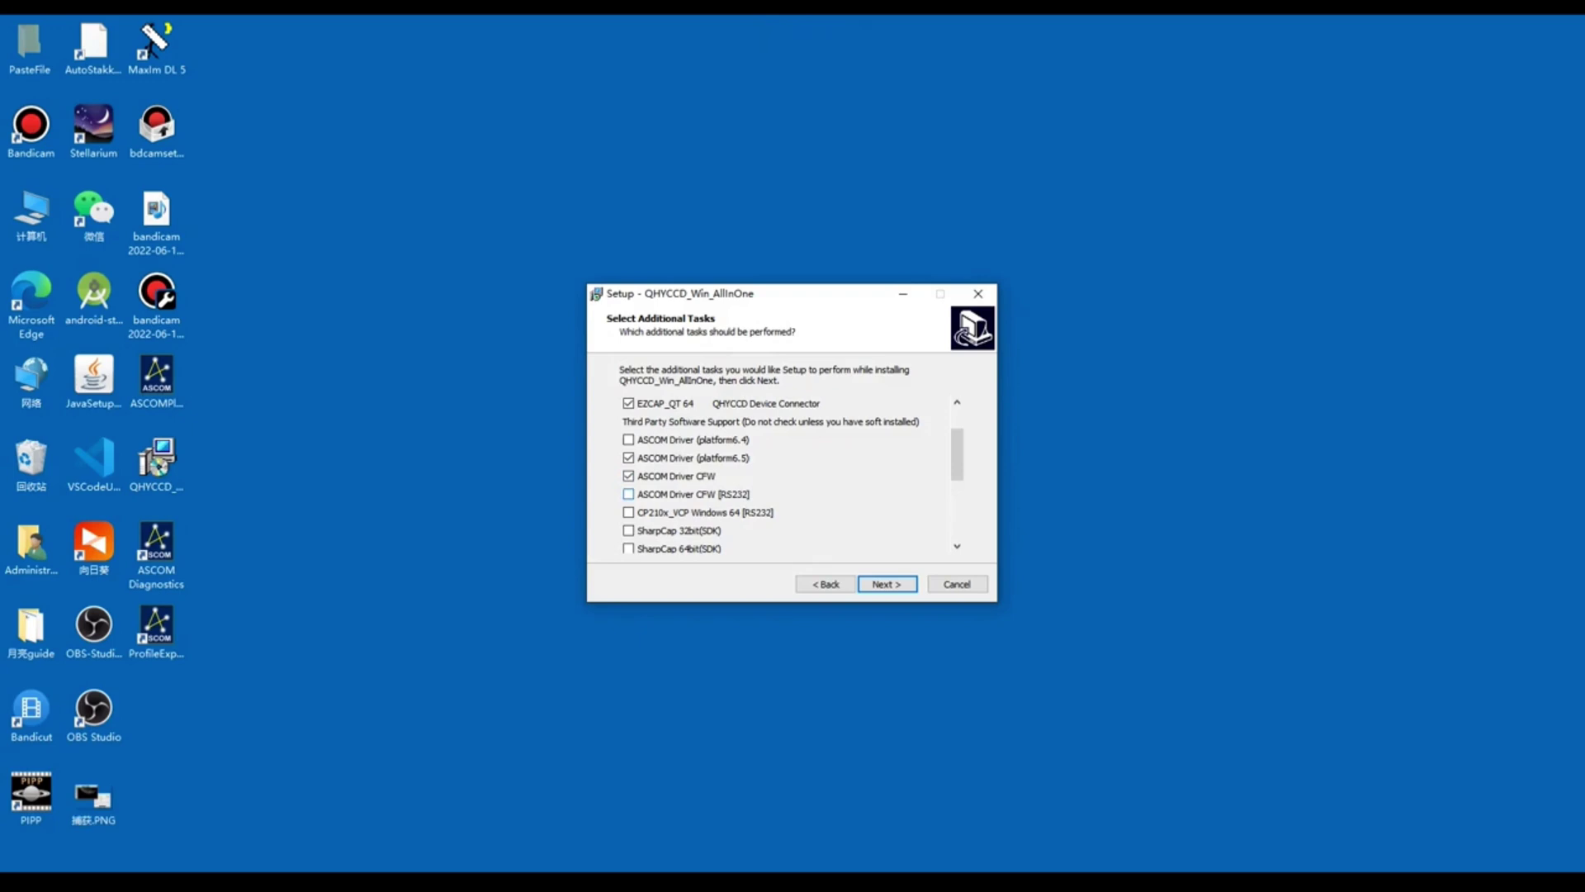
left_click(628, 493)
scroll(785, 475, "down", 3)
left_click(628, 457)
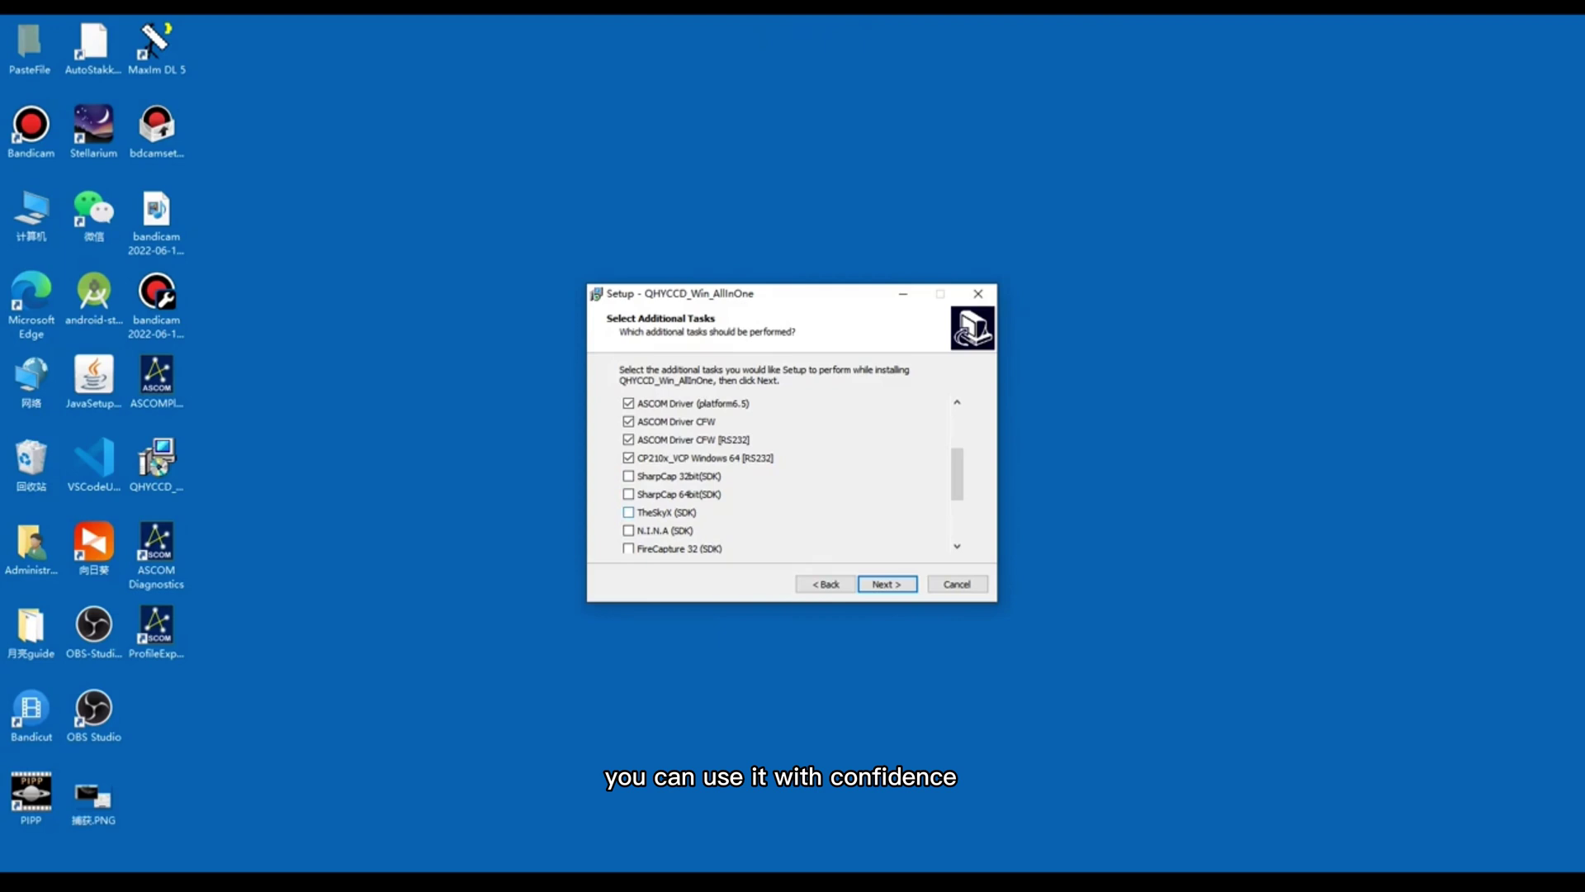
Confirm SharpCap 64 bit and QT Lib are ticked, then run the installation
scroll(784, 475, "down", 1)
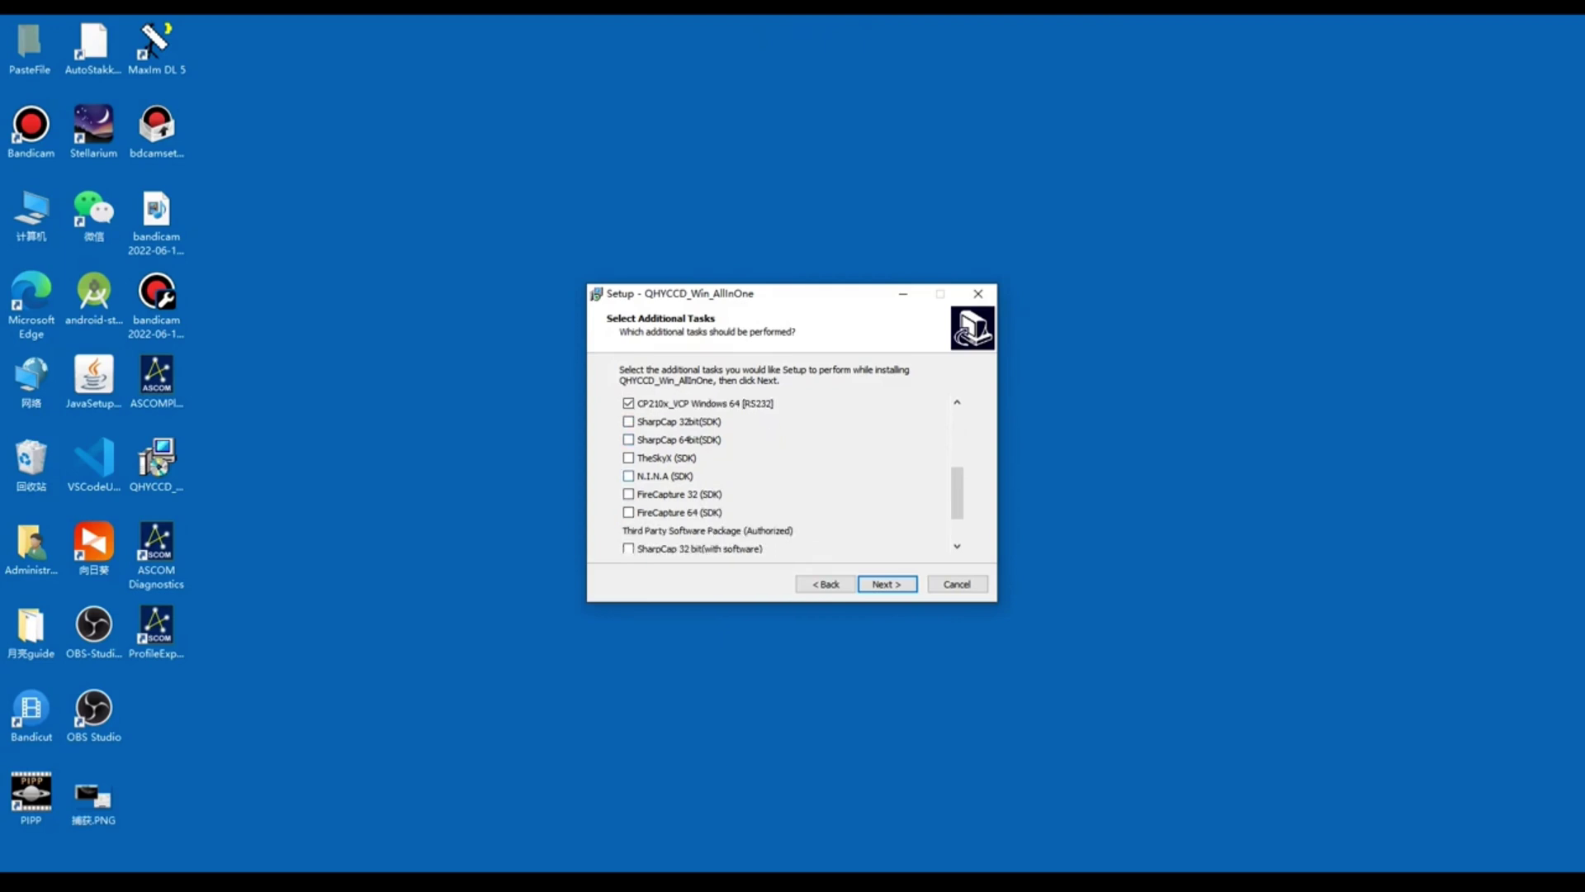
scroll(784, 475, "down", 1)
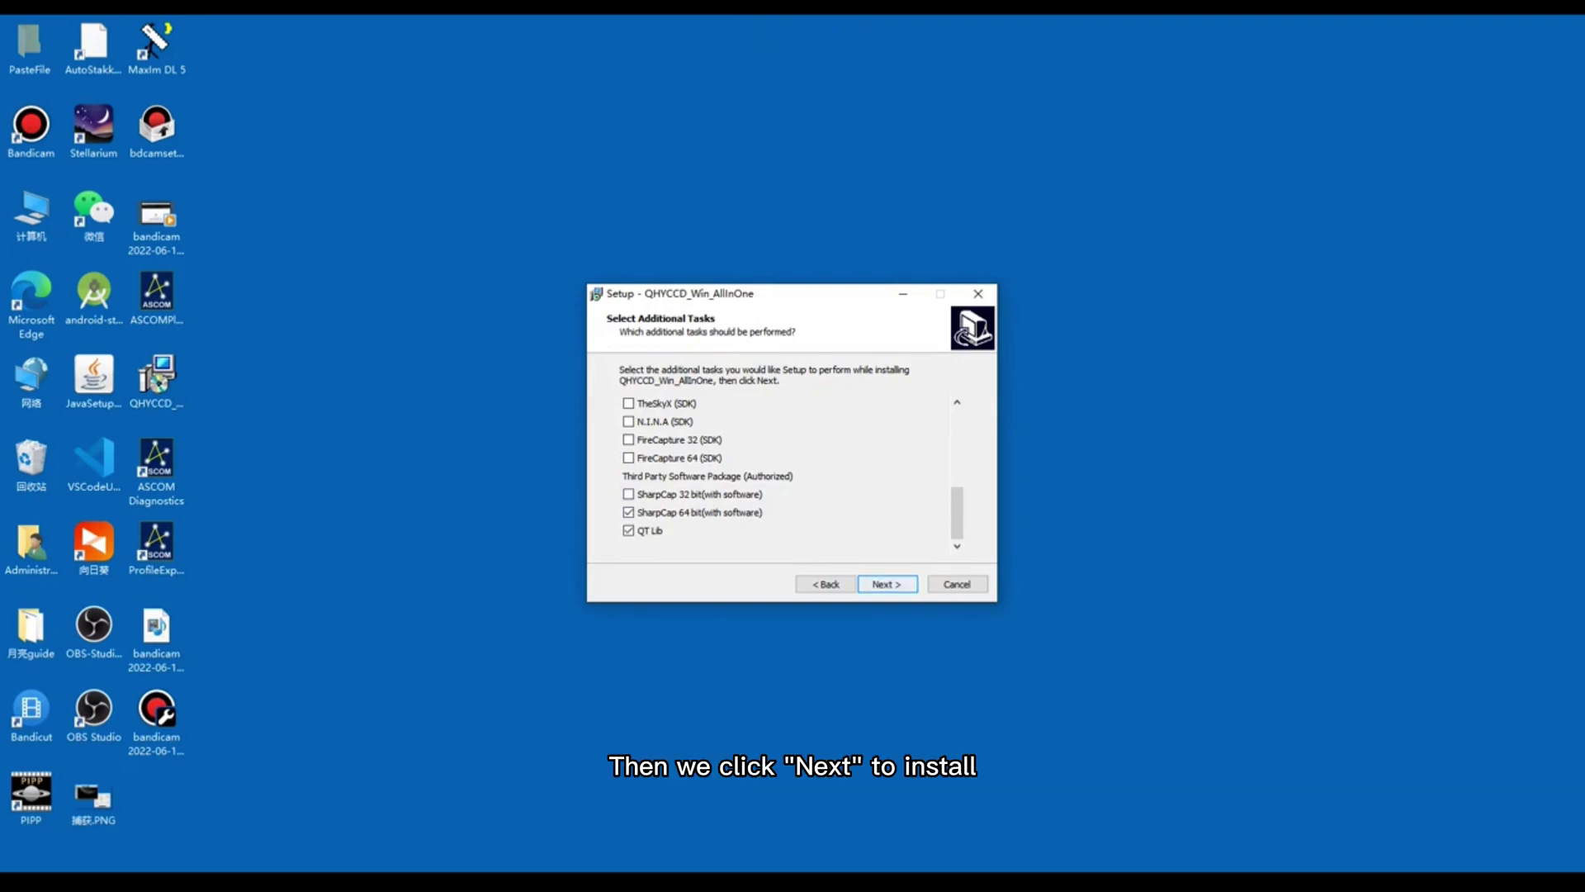
key("Return")
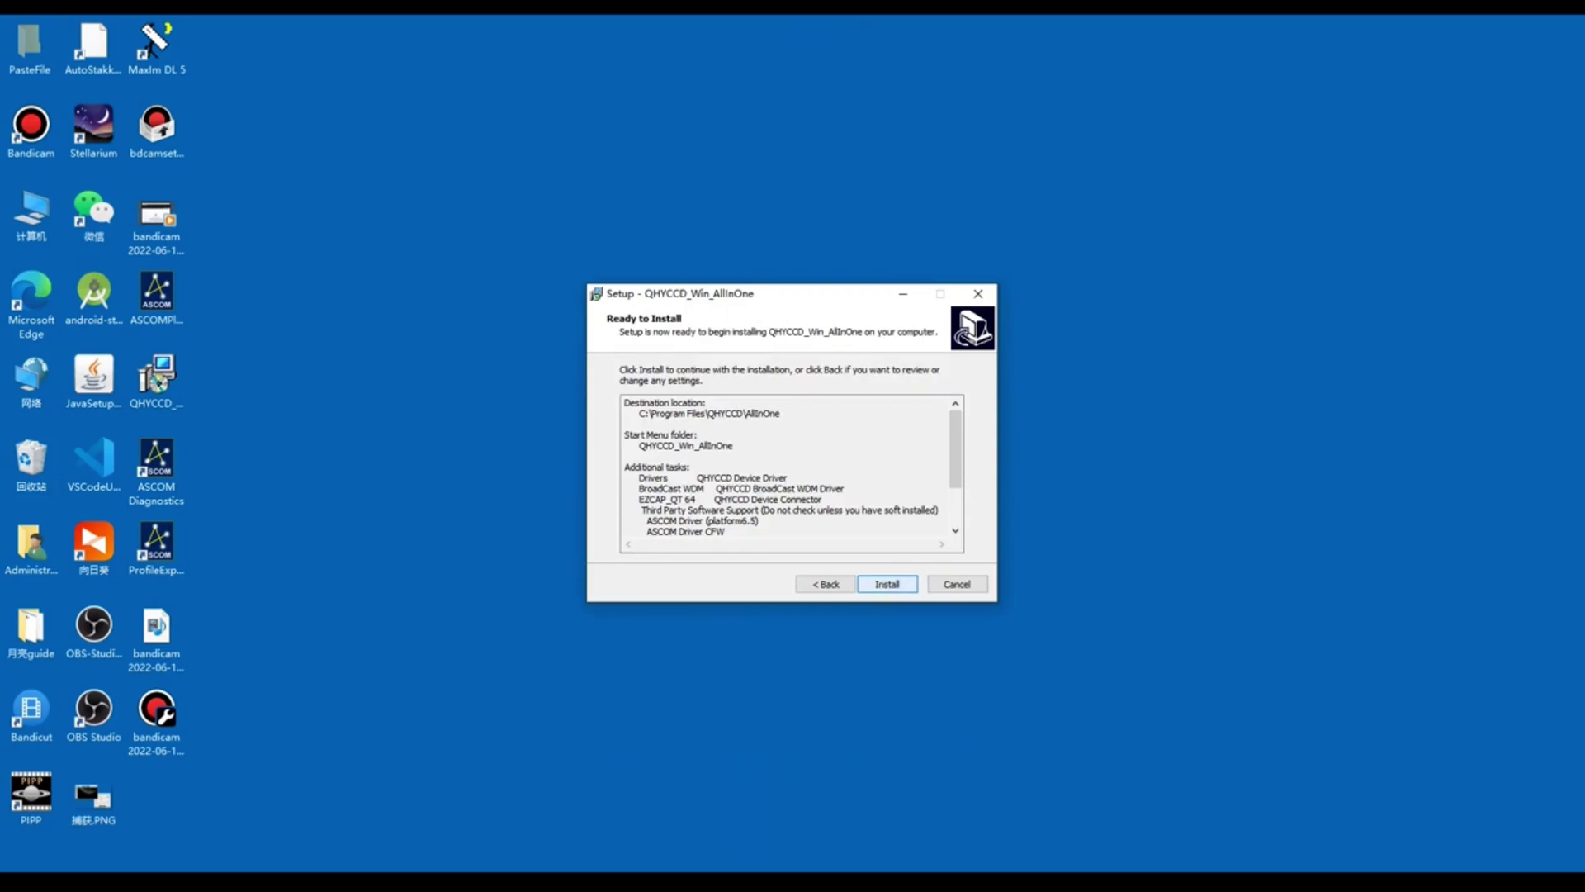
key("Return")
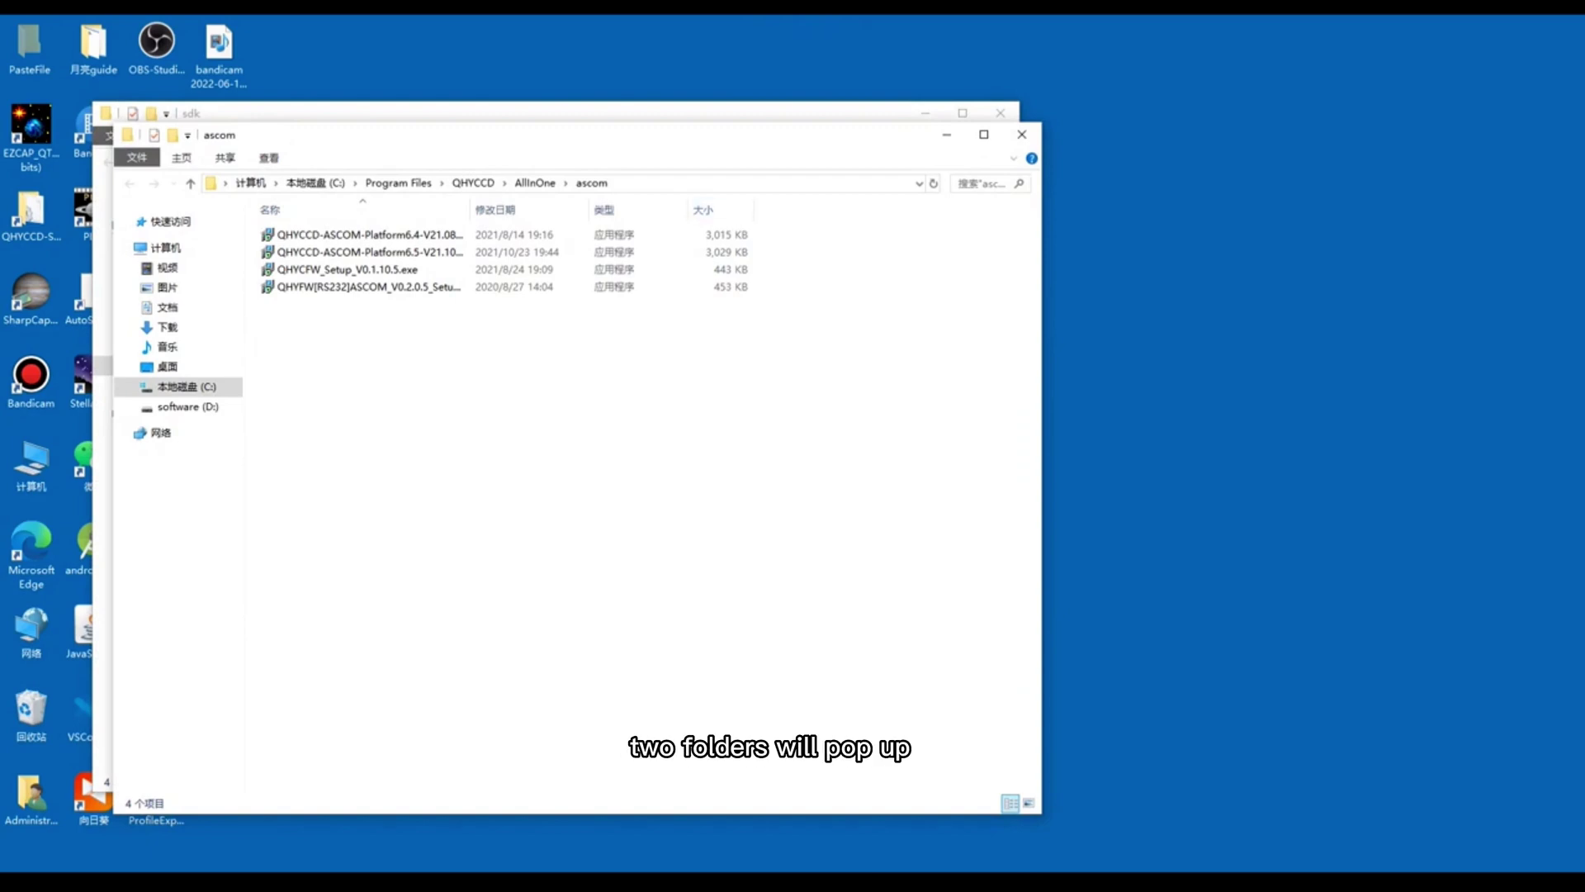
Review the four ASCOM backup installers and the ascom folder path, then close that window
left_click_drag(578, 134, 849, 96)
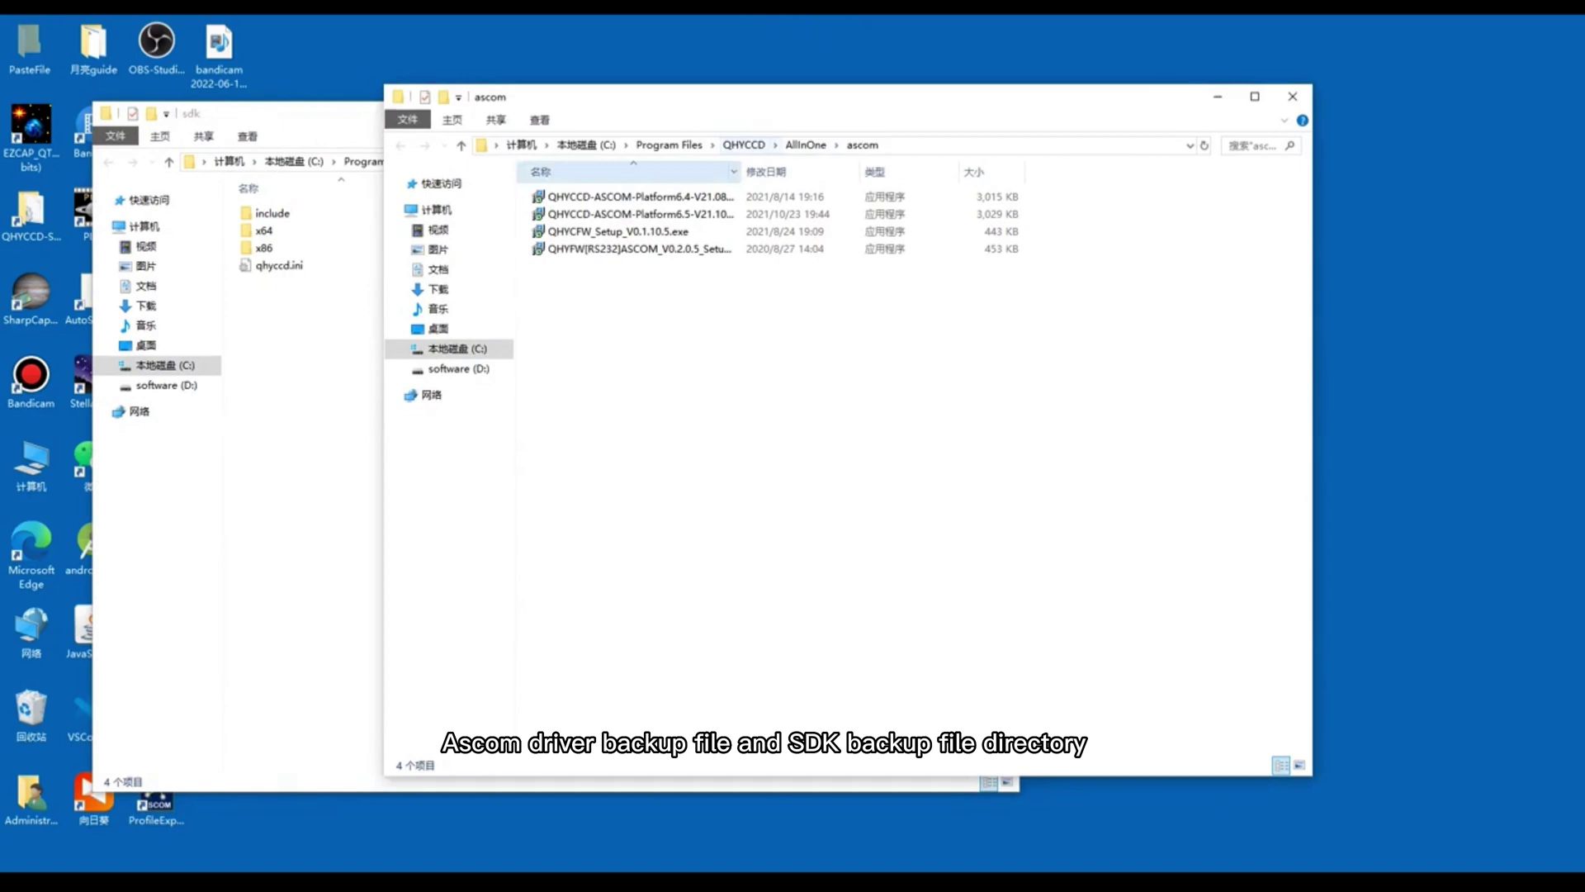
left_click(628, 197)
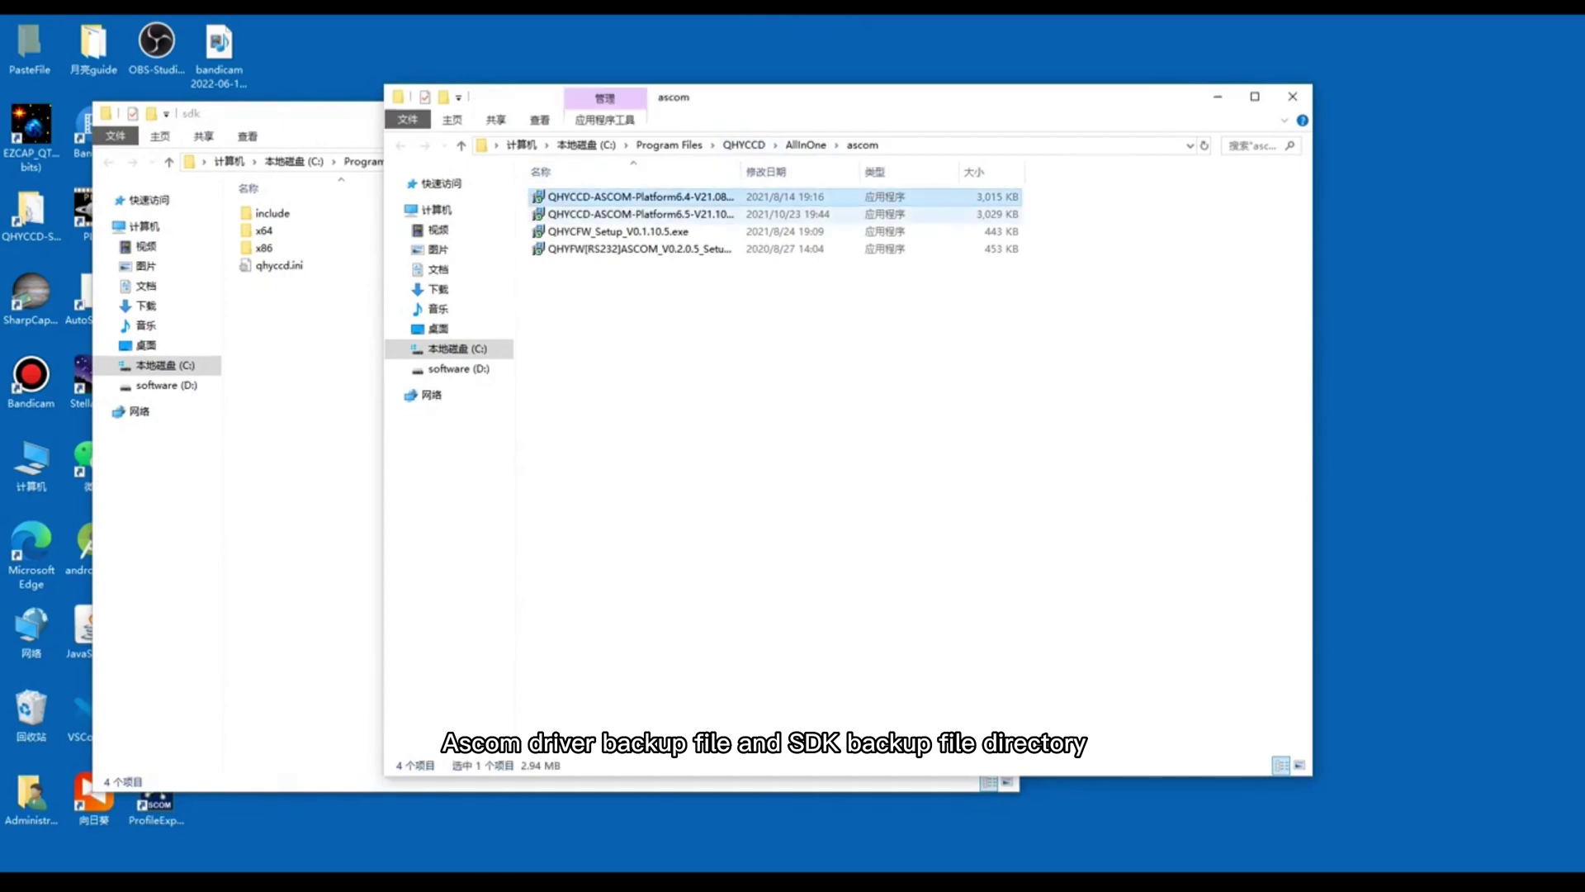
left_click(627, 214)
left_click(627, 231)
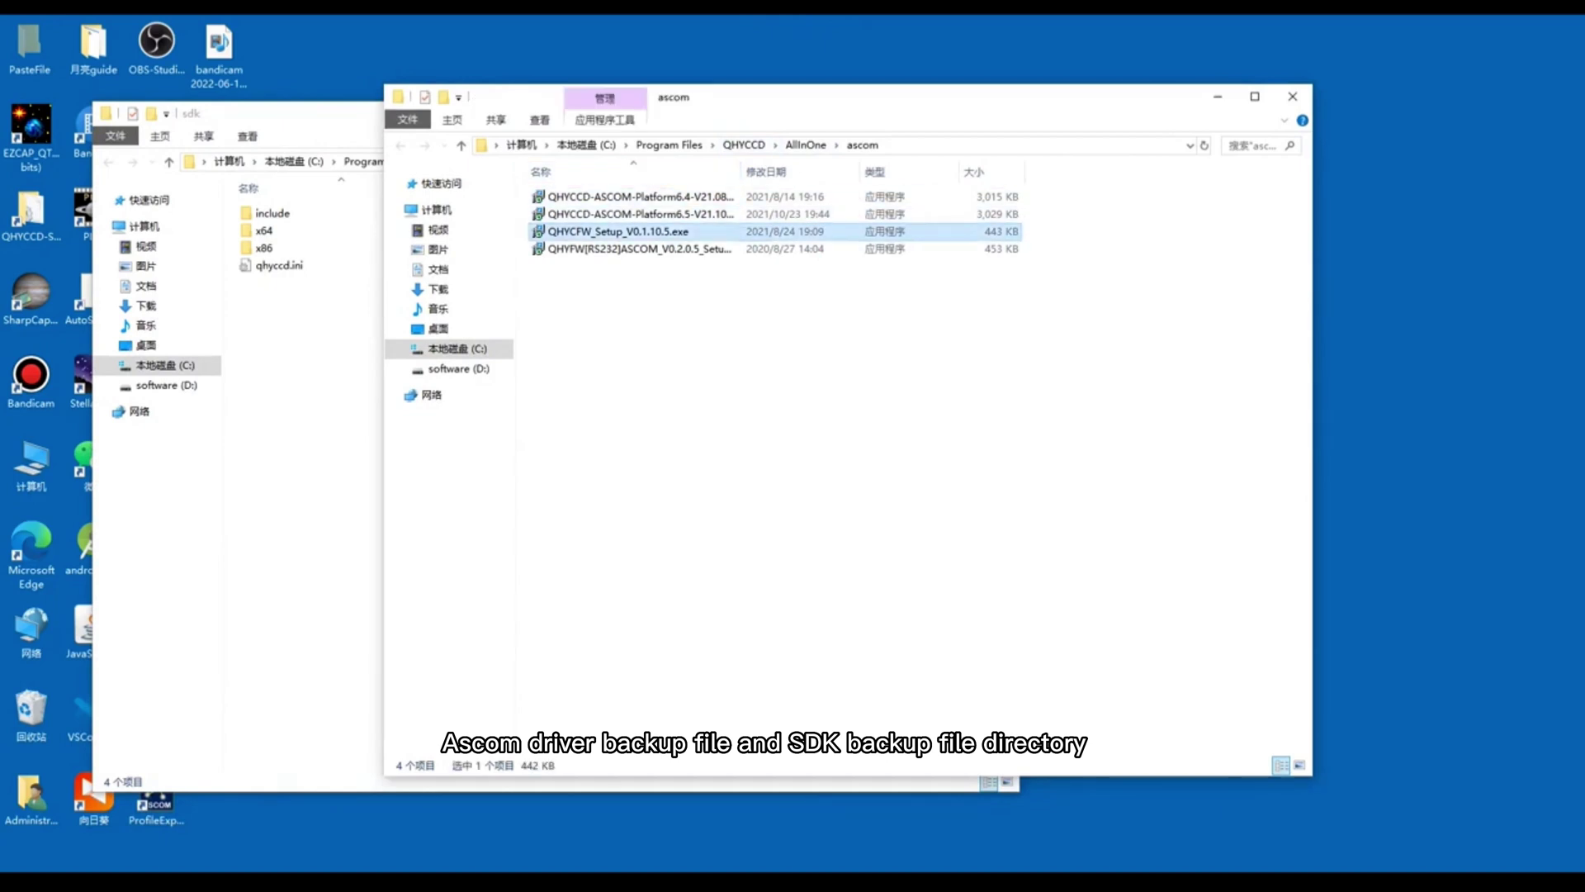
left_click(628, 248)
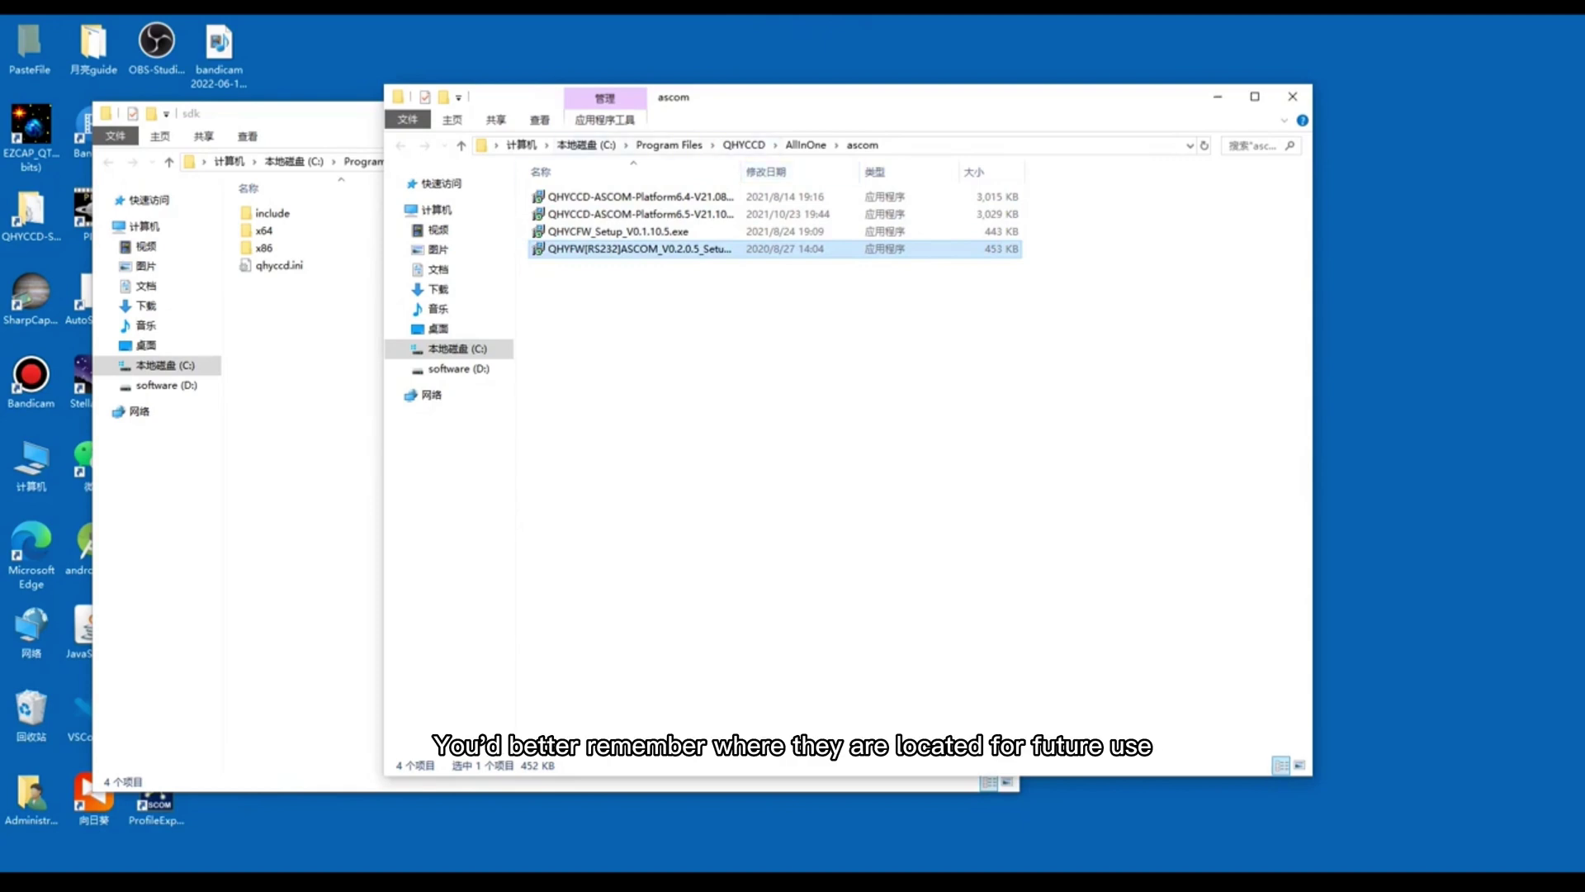
left_click(991, 146)
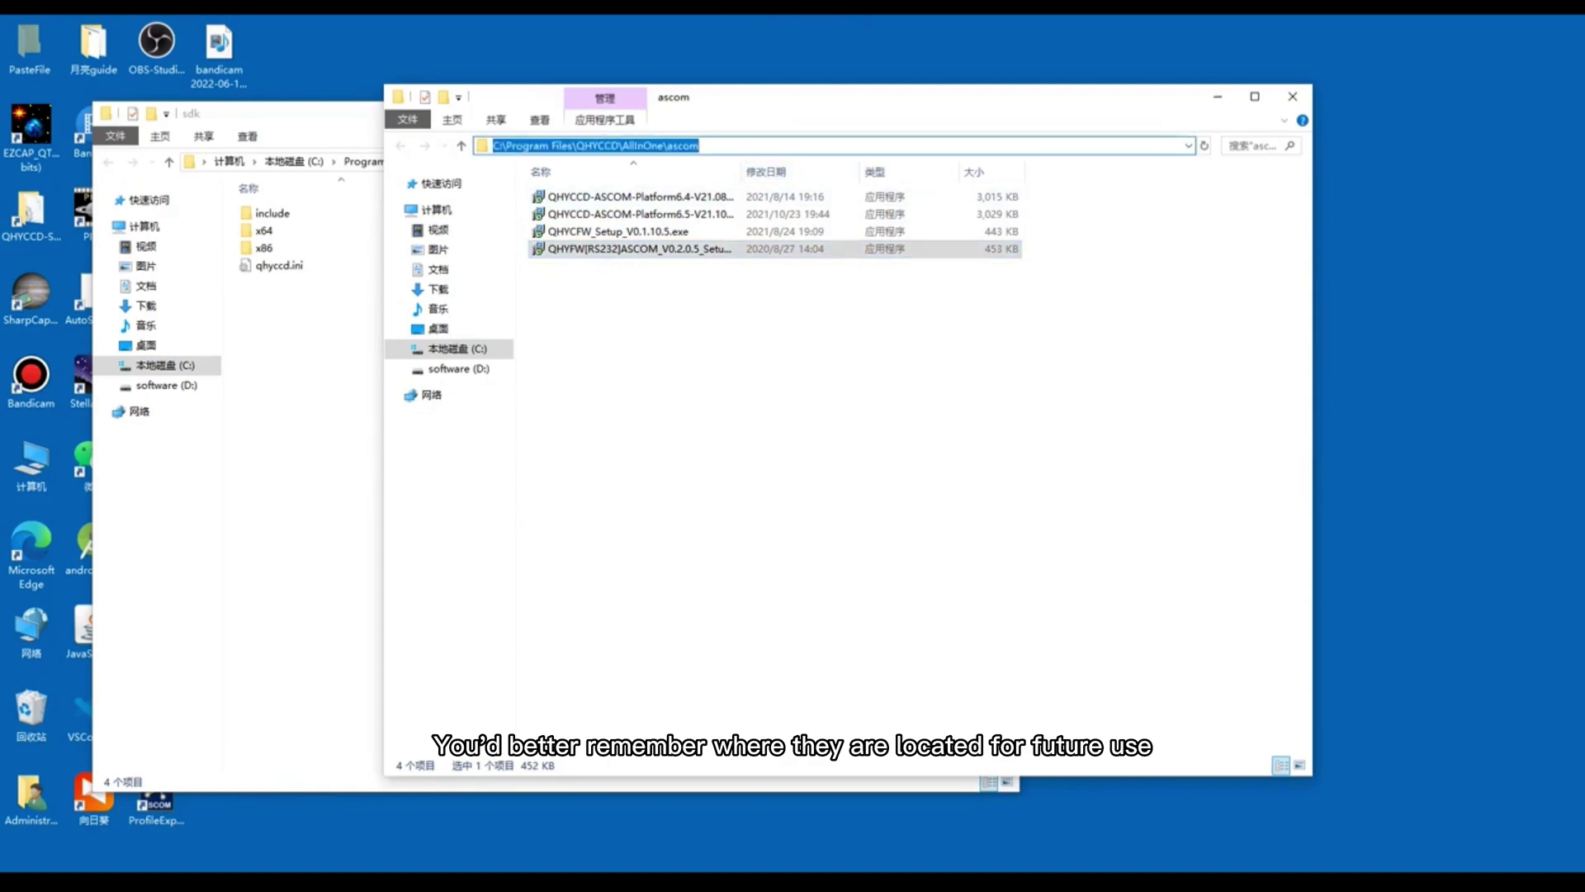
left_click(1293, 95)
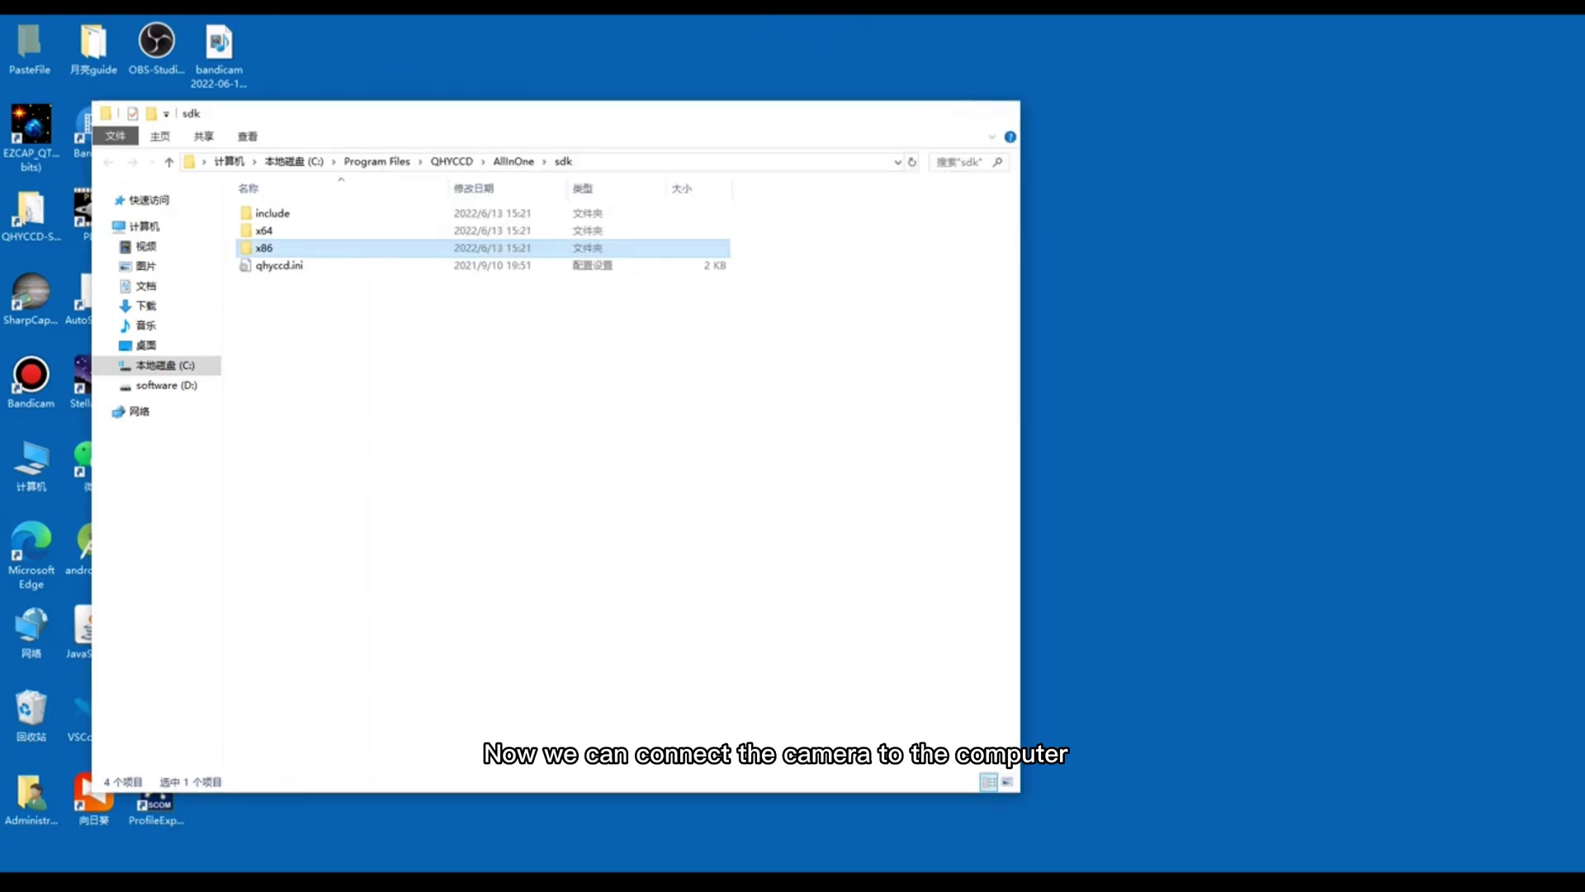
Close the sdk folder and check the QHY5IIISeries_IO camera in Device Manager
left_click(1003, 113)
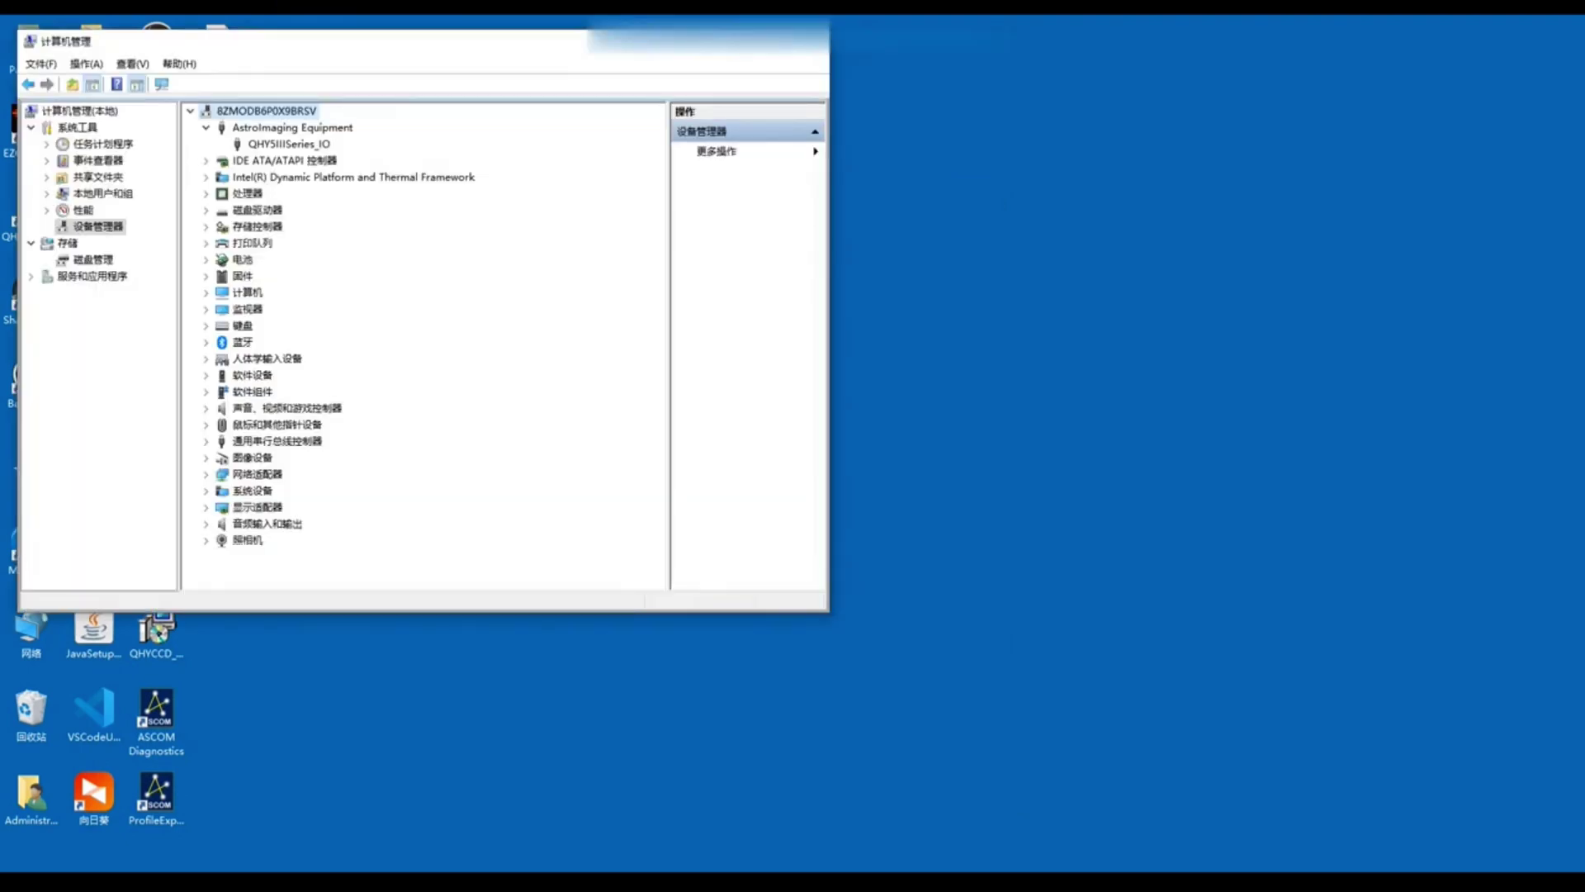
left_click(289, 144)
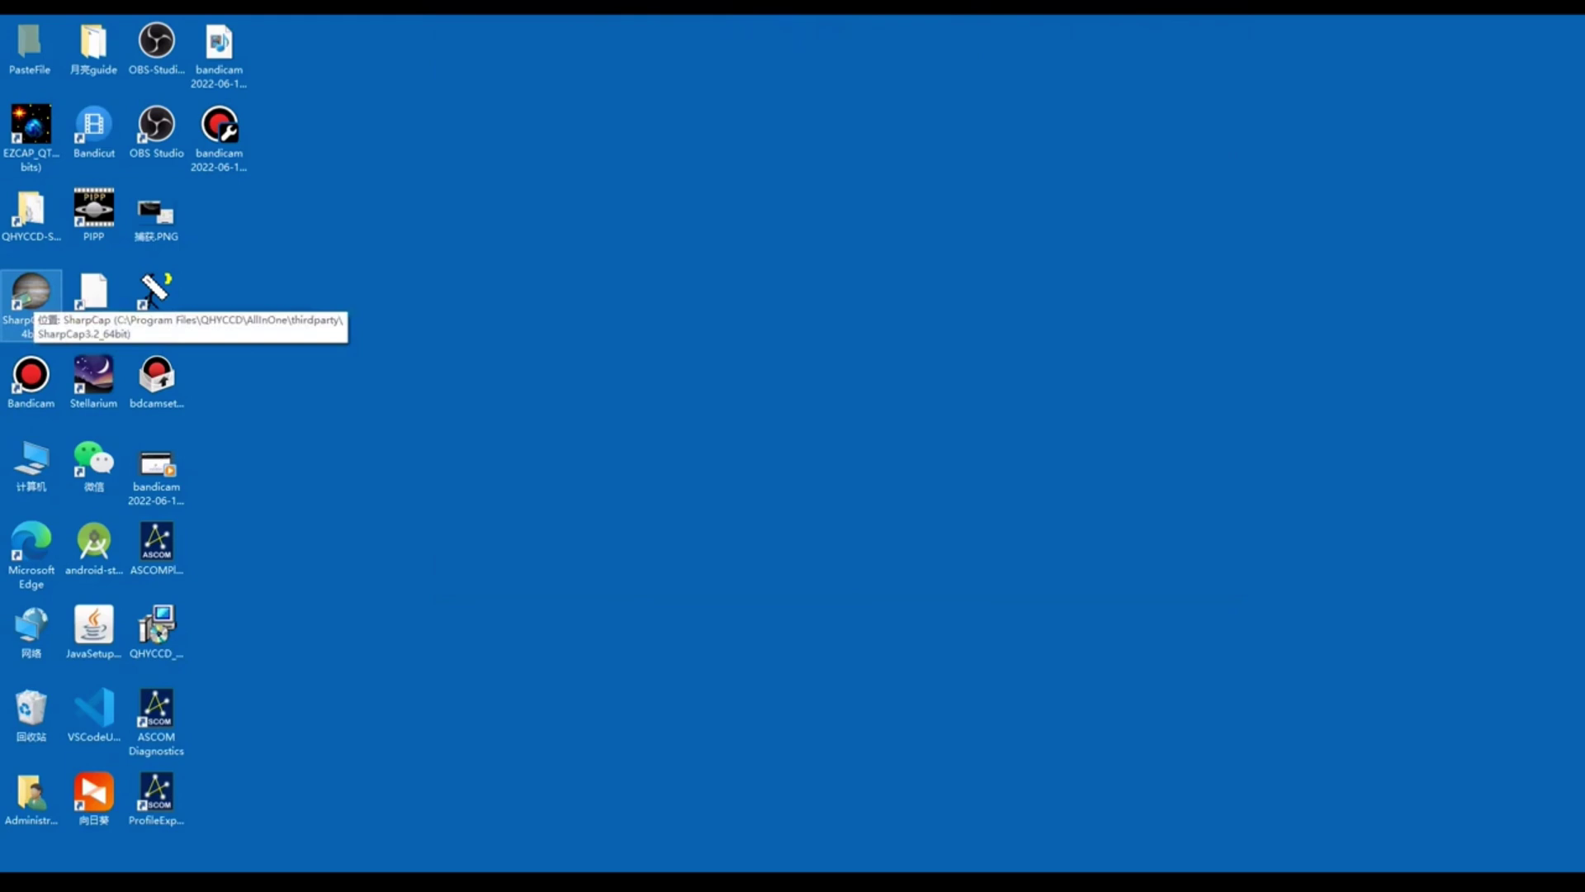
Start SharpCap, dismiss its update and tip prompts, connect the QHY600M camera, then close SharpCap
double_click(30, 297)
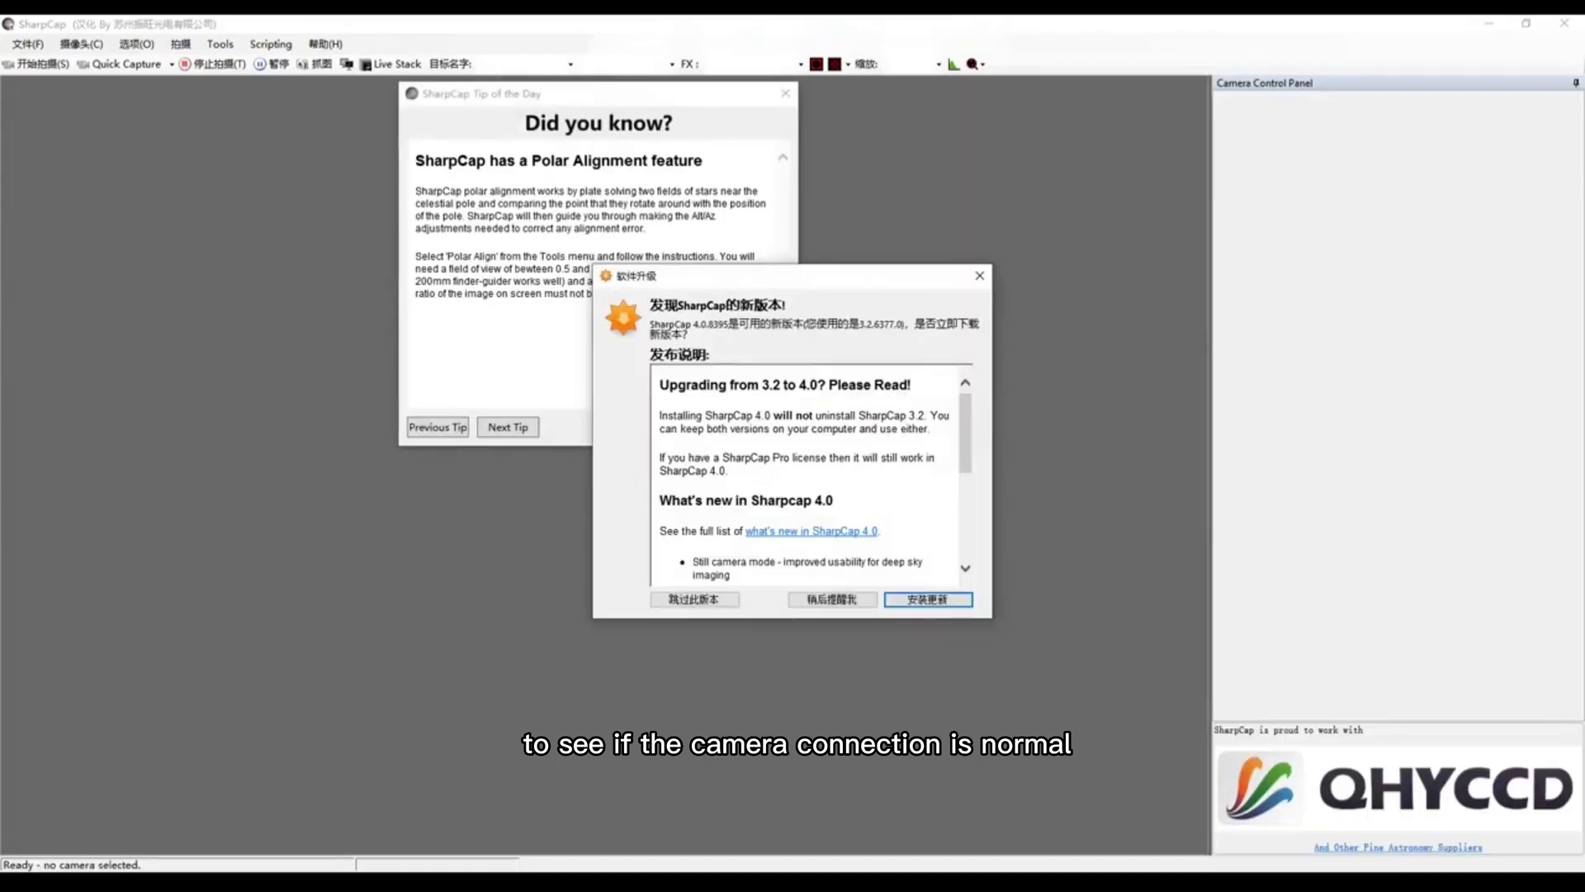
key("Escape")
key("Escape")
key("alt+c")
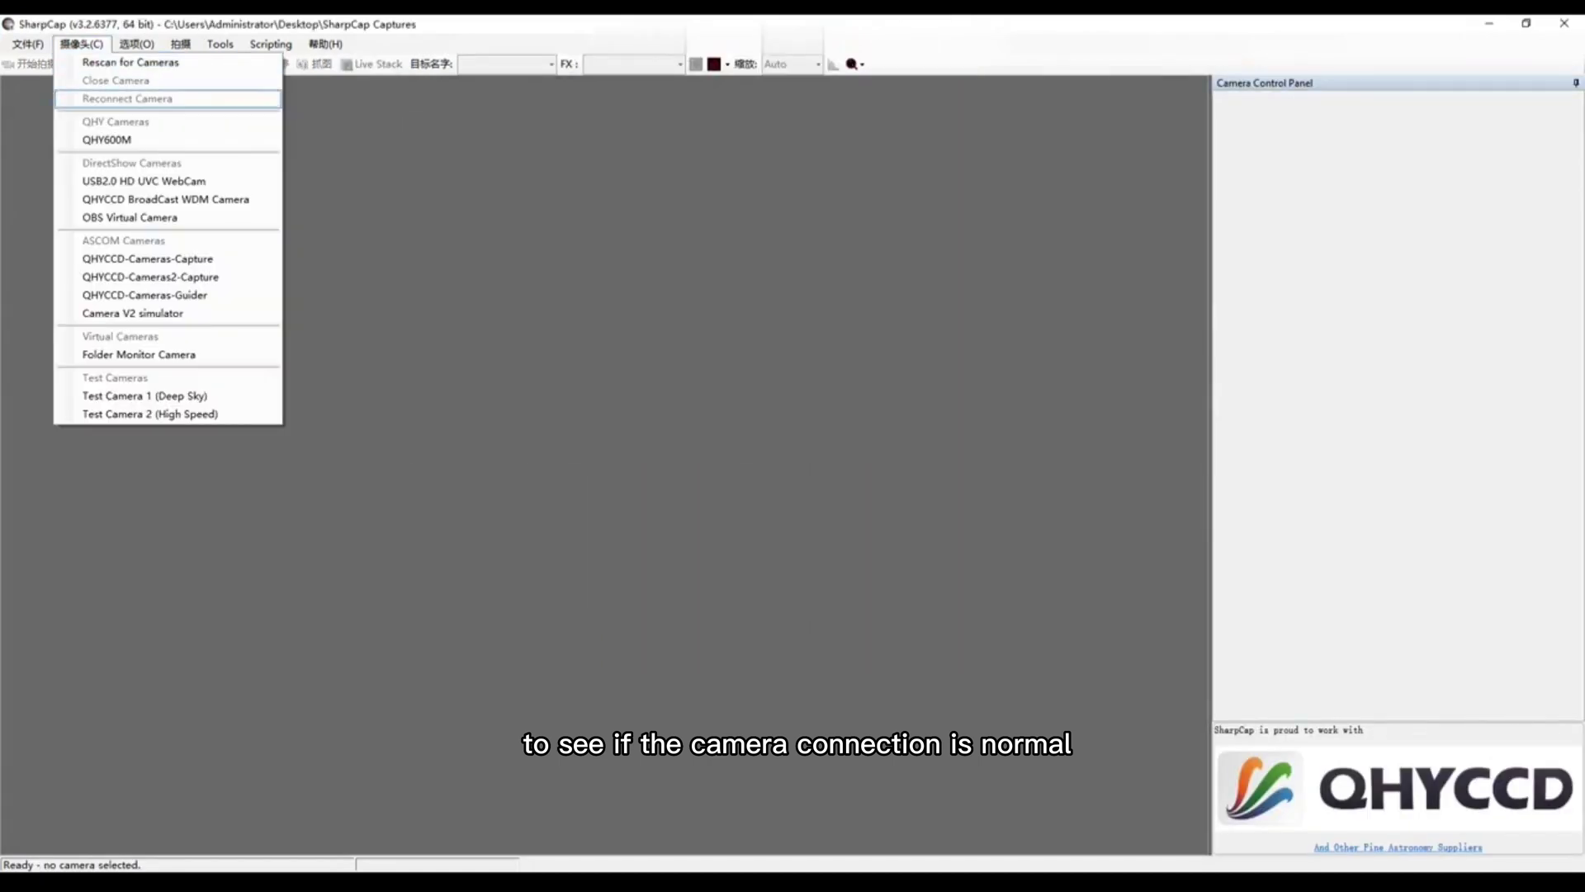
key("Return")
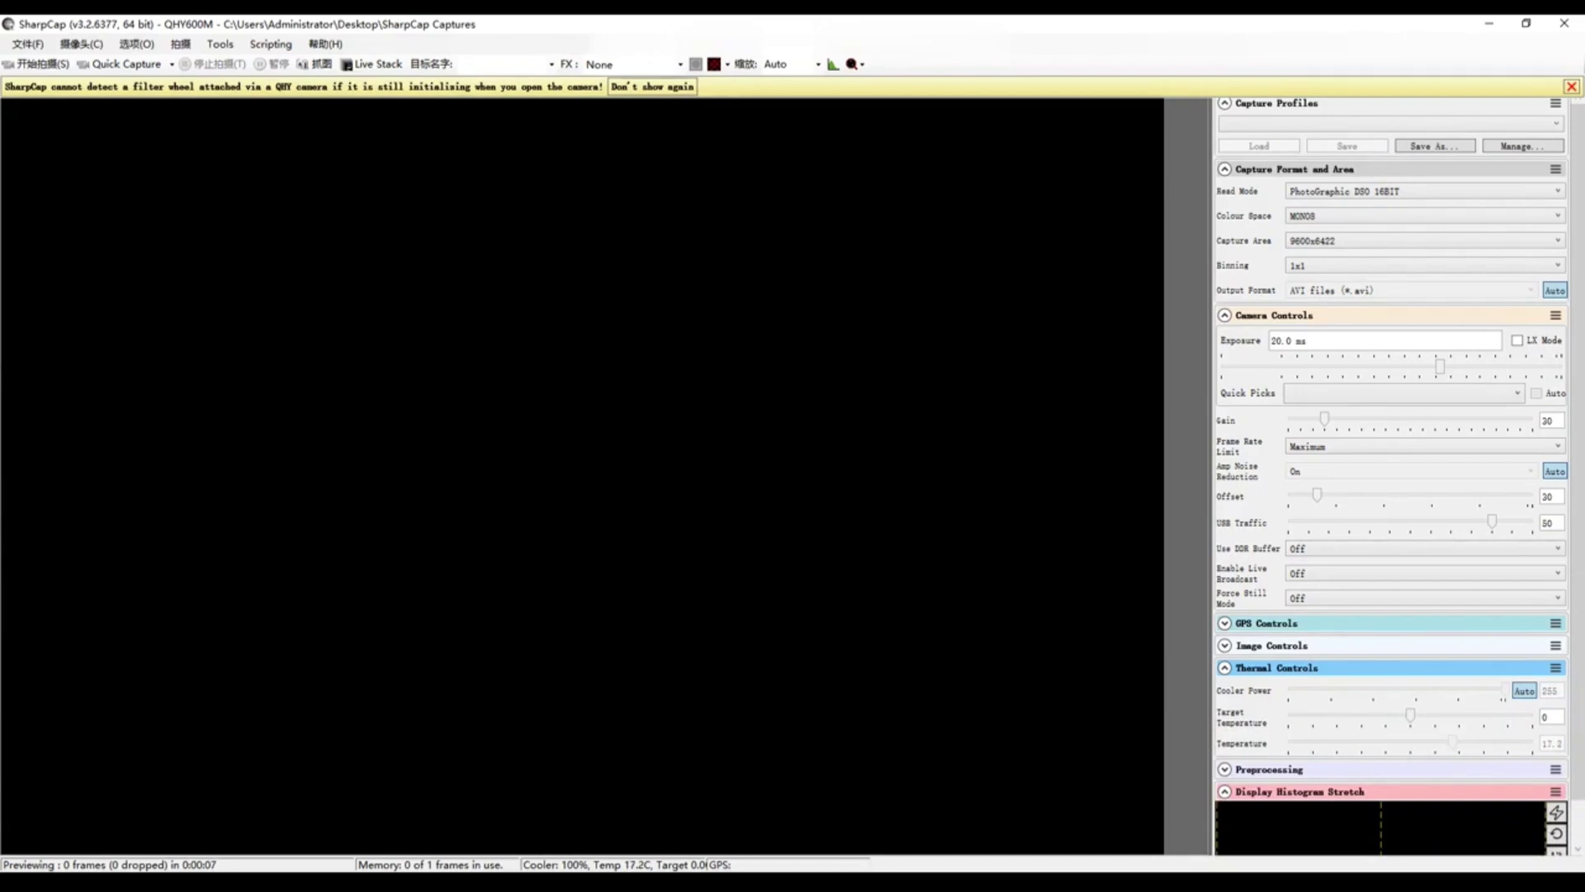
key("alt+F4")
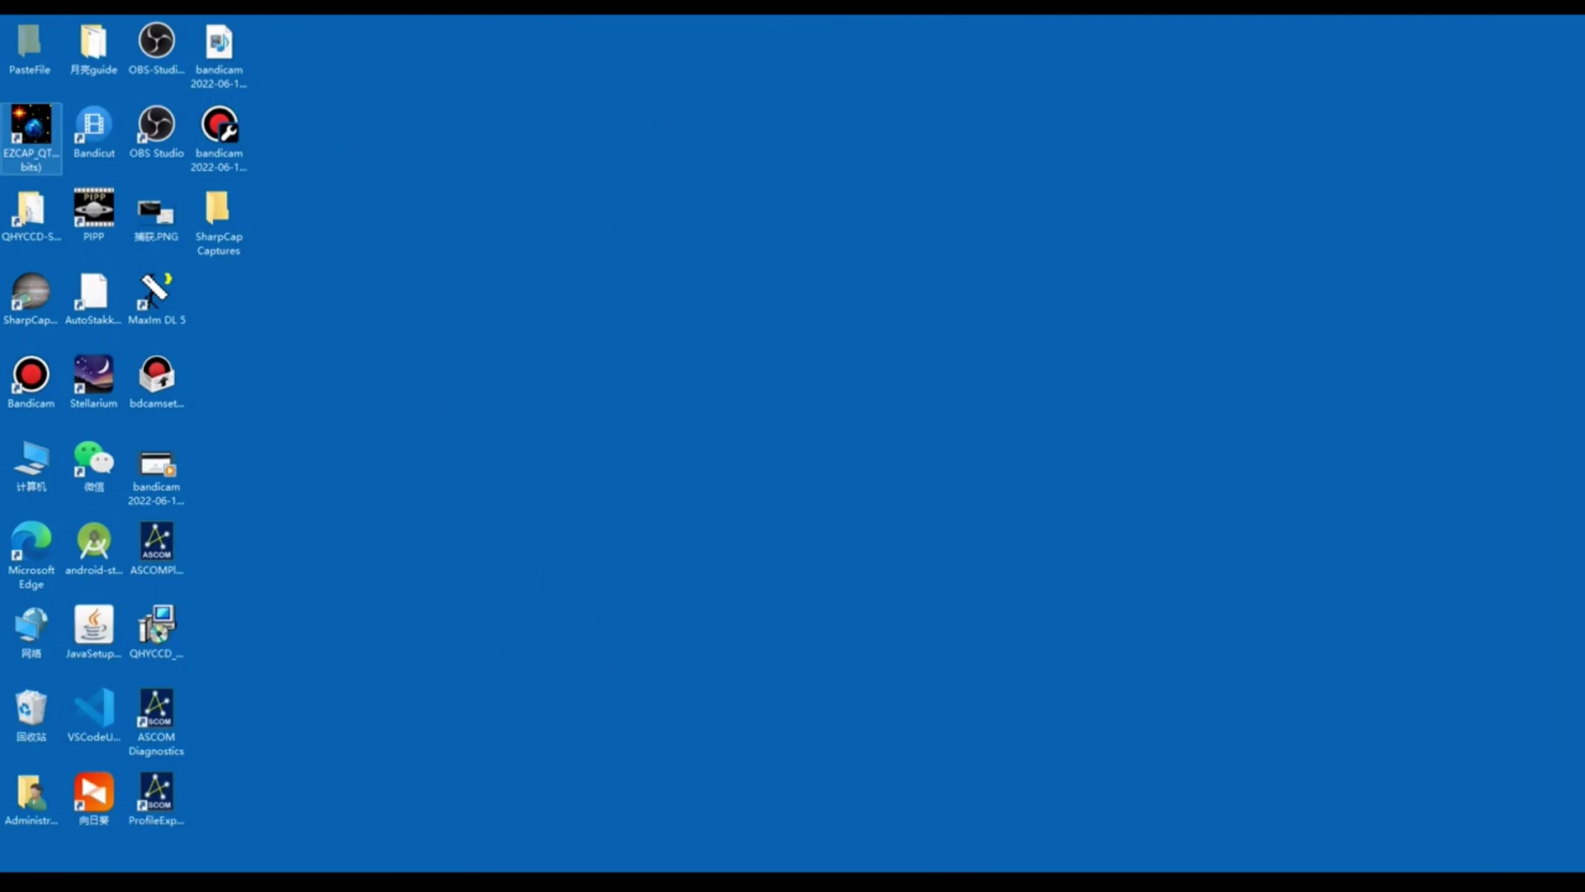
Launch EZCAP_QT (64 bits) from its desktop shortcut
left_click(31, 133)
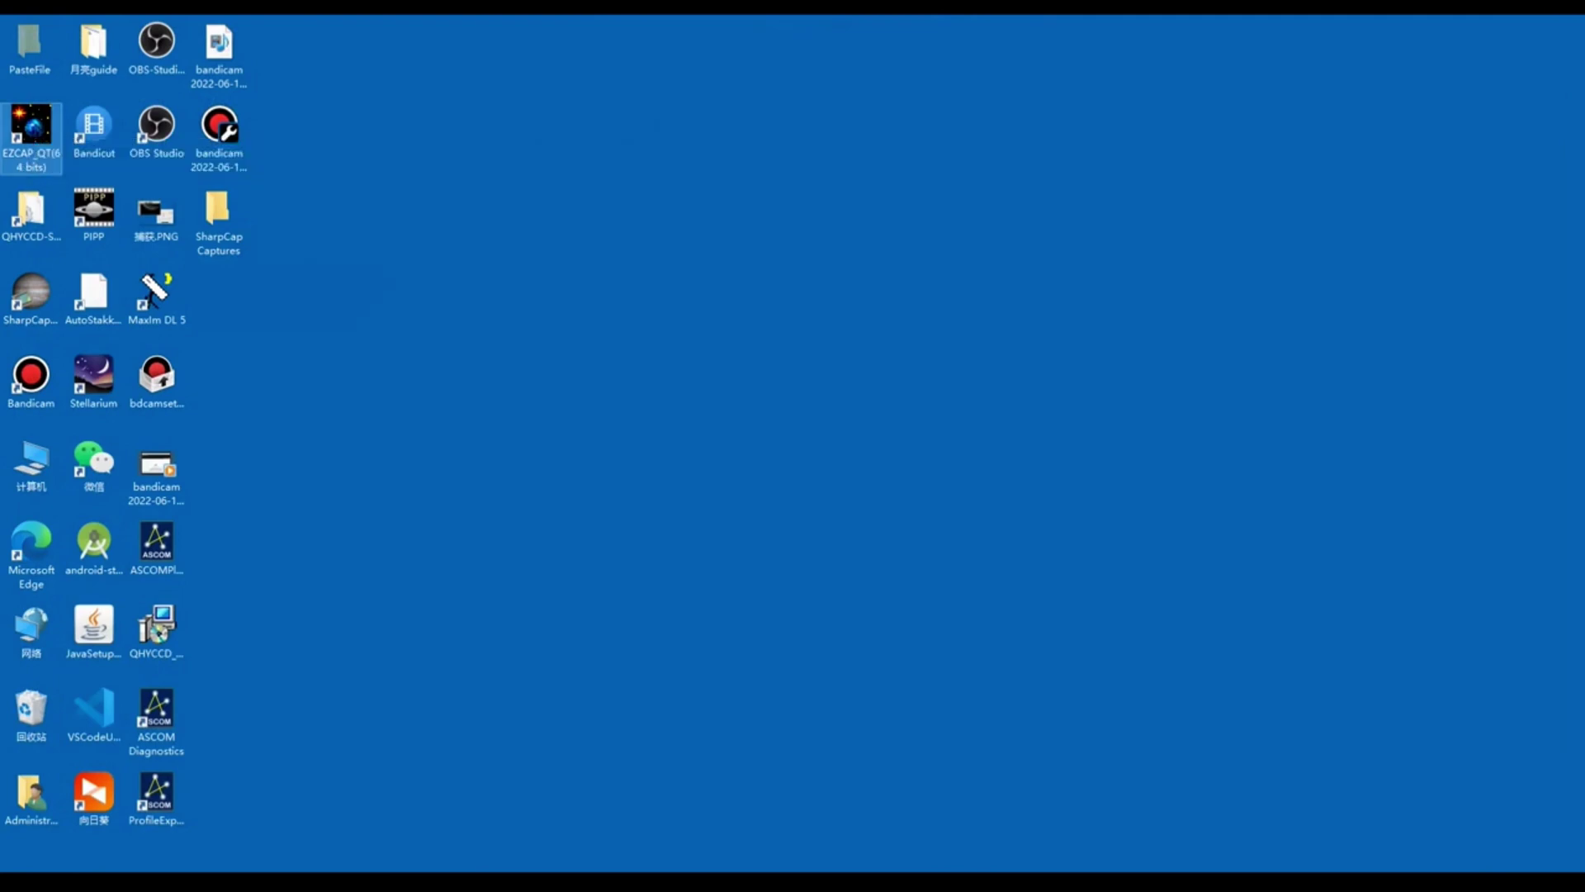
key("Return")
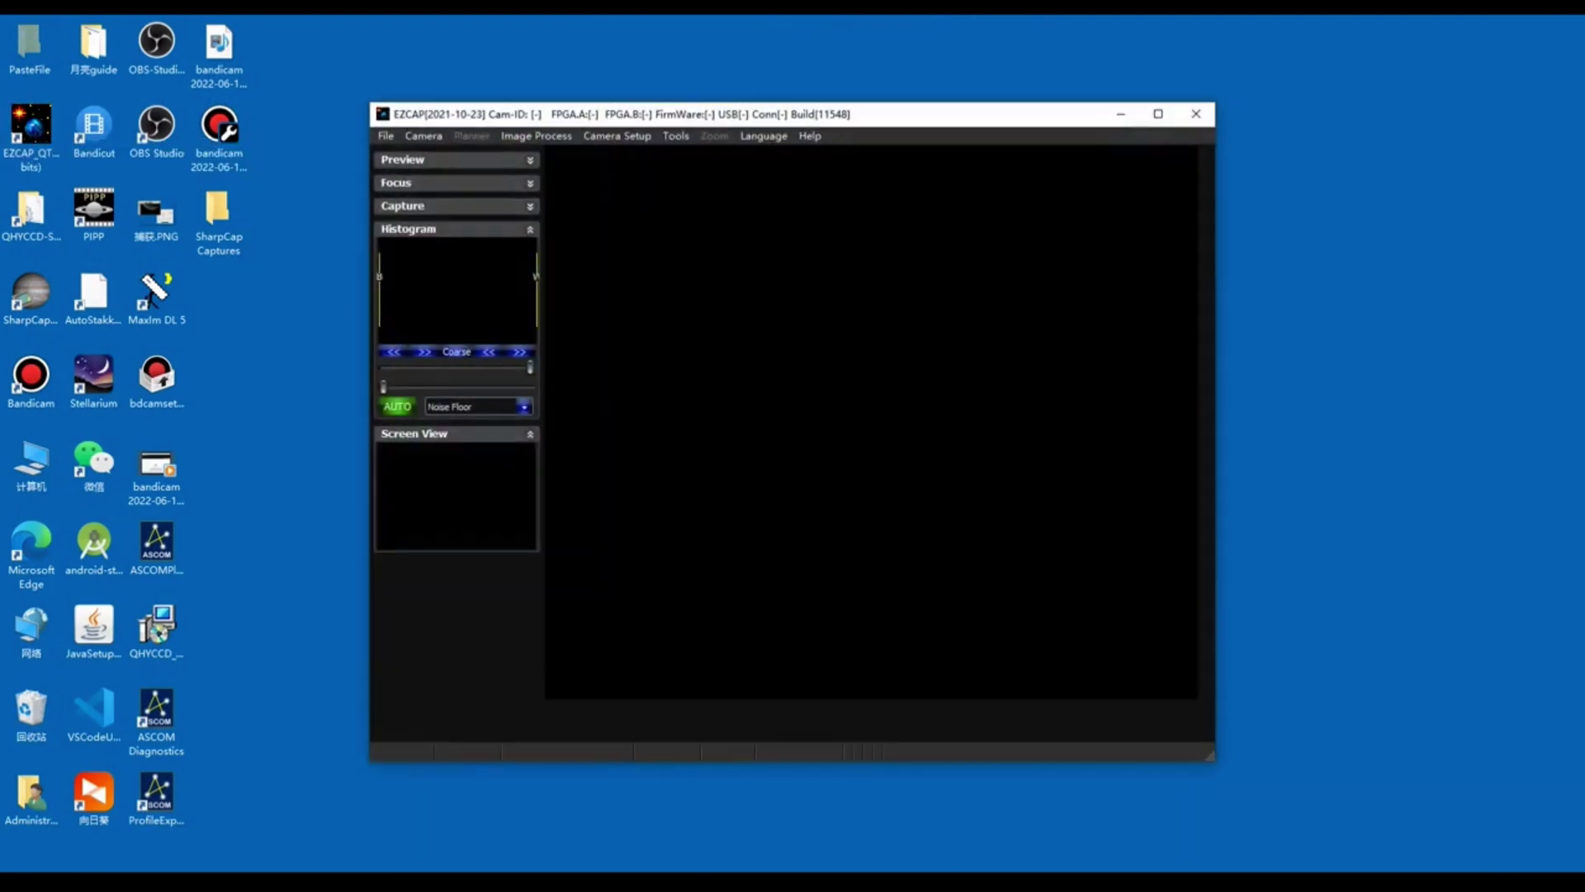